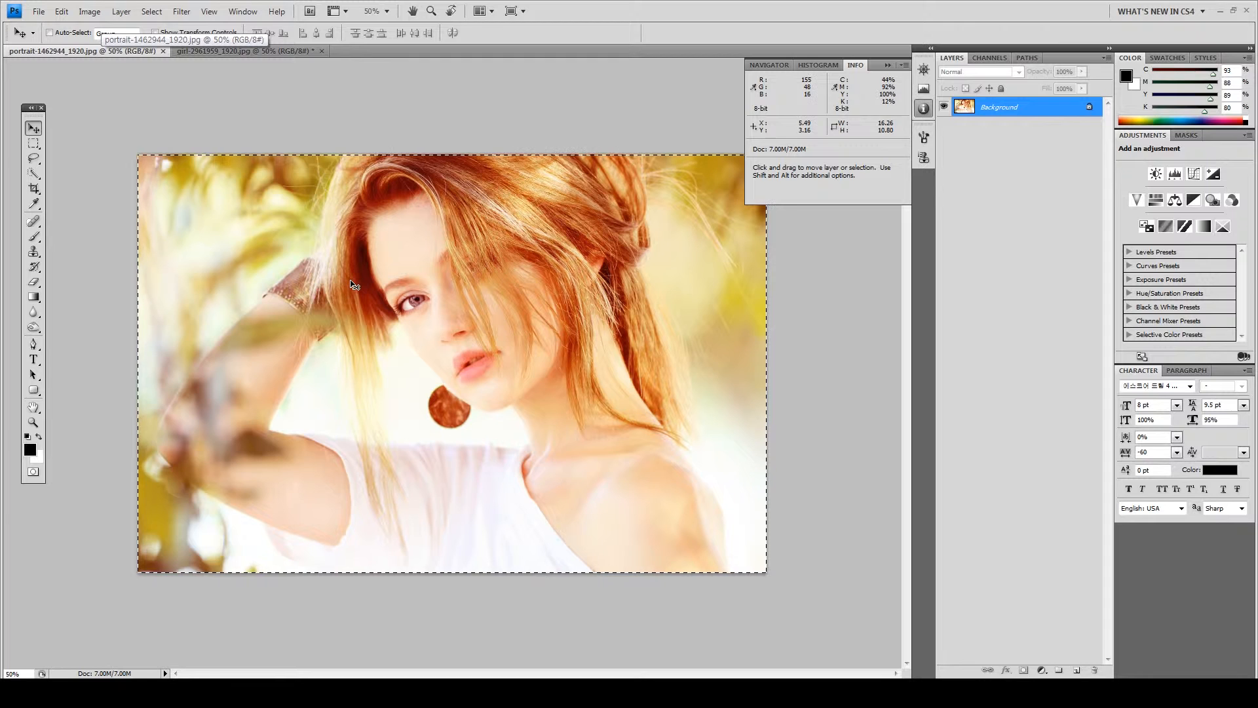
# Paste the red-haired portrait as Layer 1 over the girl-2961959_1920.jpg photo
pyautogui.hotkey('ctrl', 'Tab')
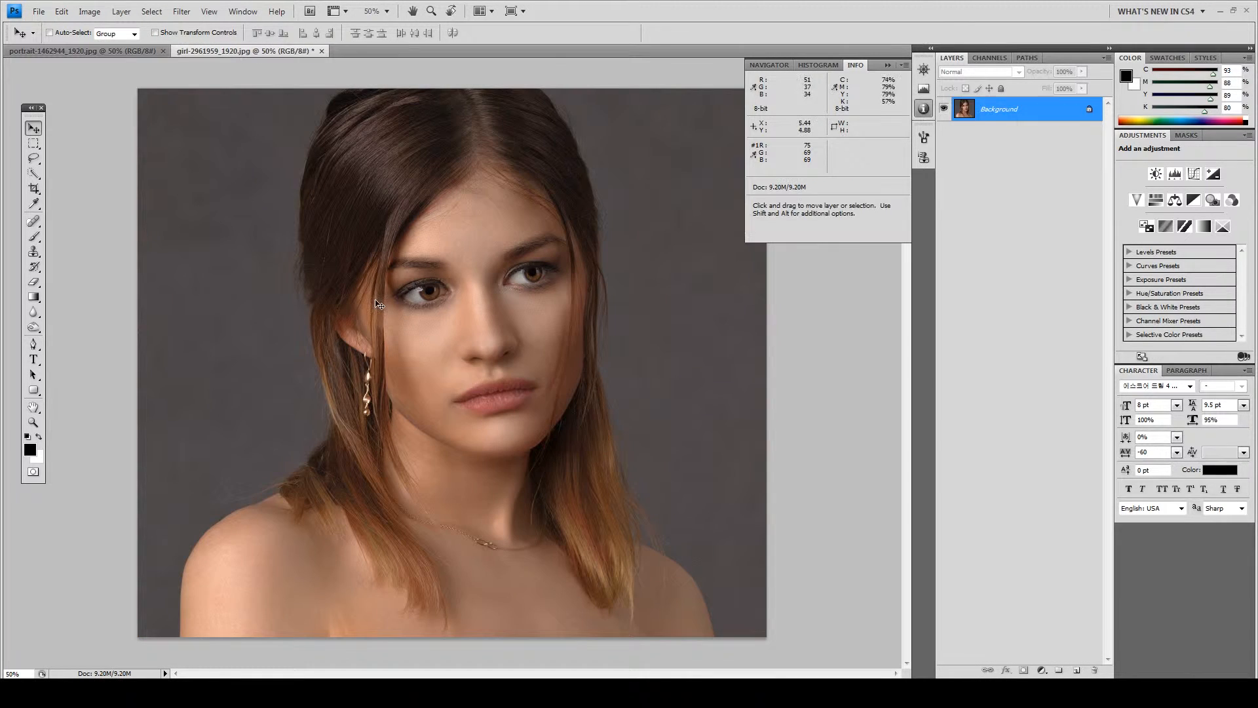
pyautogui.hotkey('ctrl', 'v')
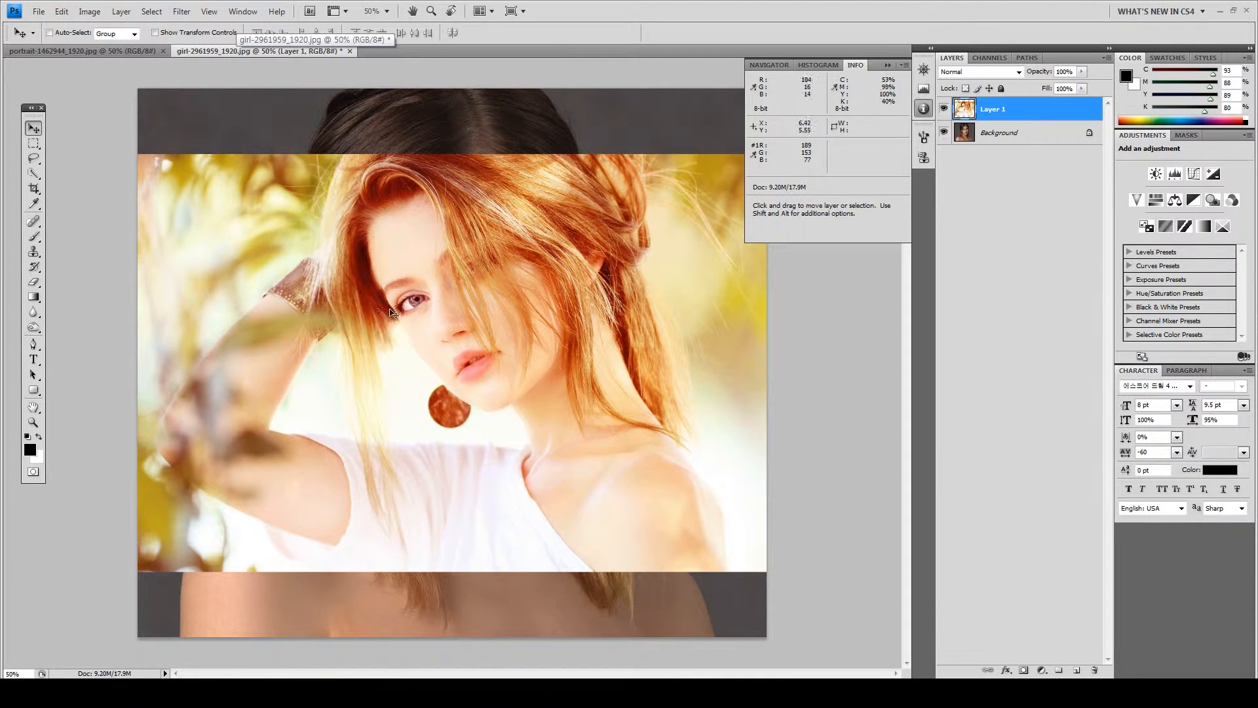
# Sample the red-haired woman's forehead skin tone as the foreground colour
pyautogui.click(34, 204)
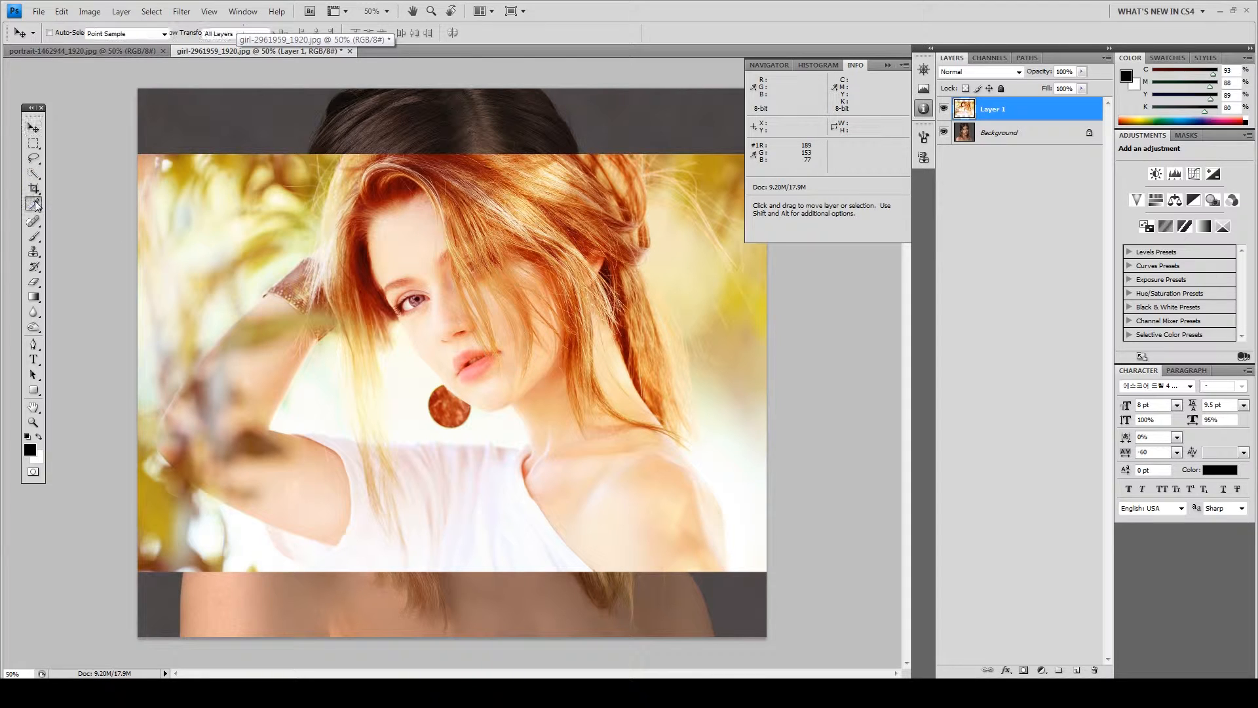
pyautogui.click(407, 254)
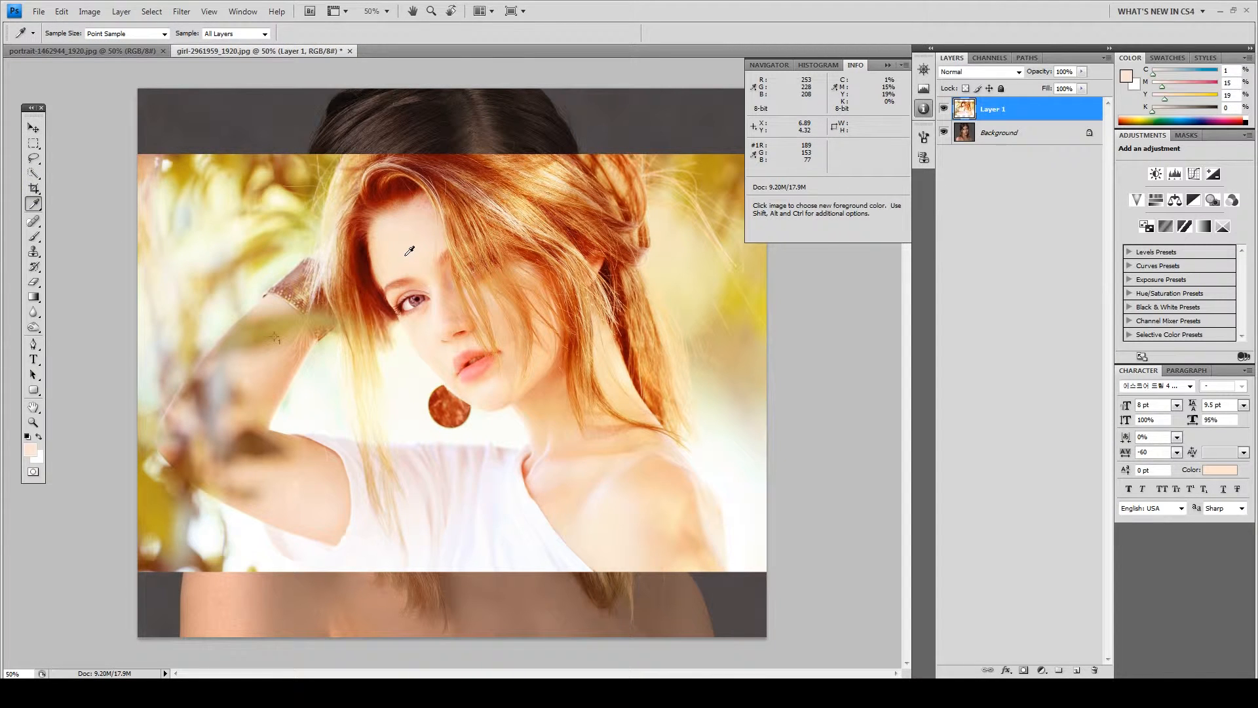
pyautogui.click(404, 256)
# Add an empty Layer 2 and draw a rectangular selection near the canvas top-left
pyautogui.click(1076, 671)
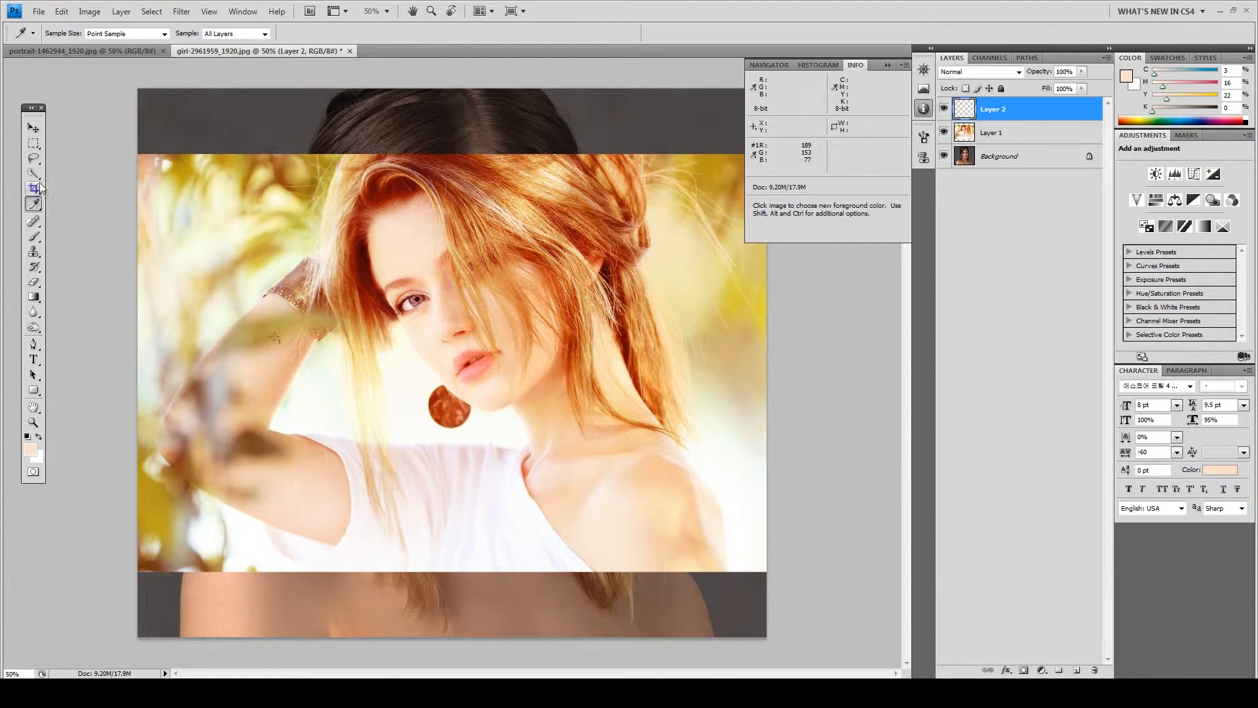
pyautogui.click(34, 144)
pyautogui.moveTo(184, 106); pyautogui.dragTo(418, 221)
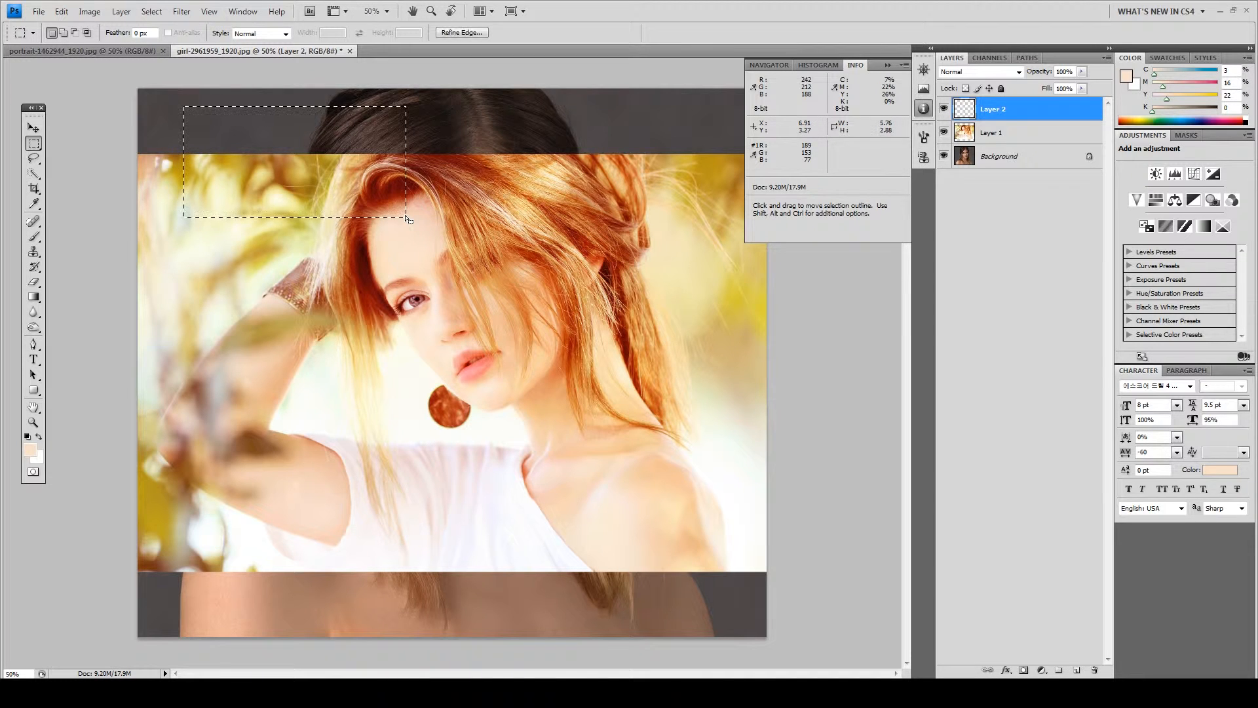
# Fill the rectangle with the sampled skin colour, deselect, and delete Layer 1
pyautogui.hotkey('alt', 'BackSpace')
pyautogui.hotkey('ctrl', 'd')
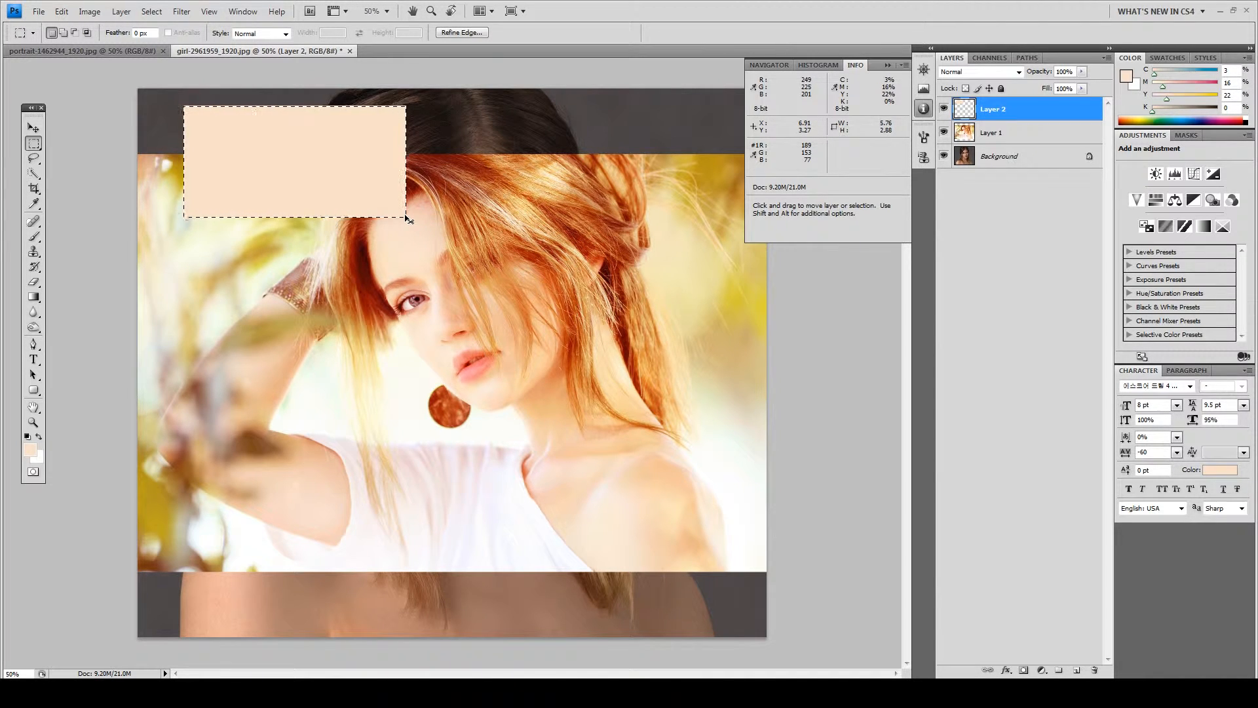
pyautogui.click(33, 127)
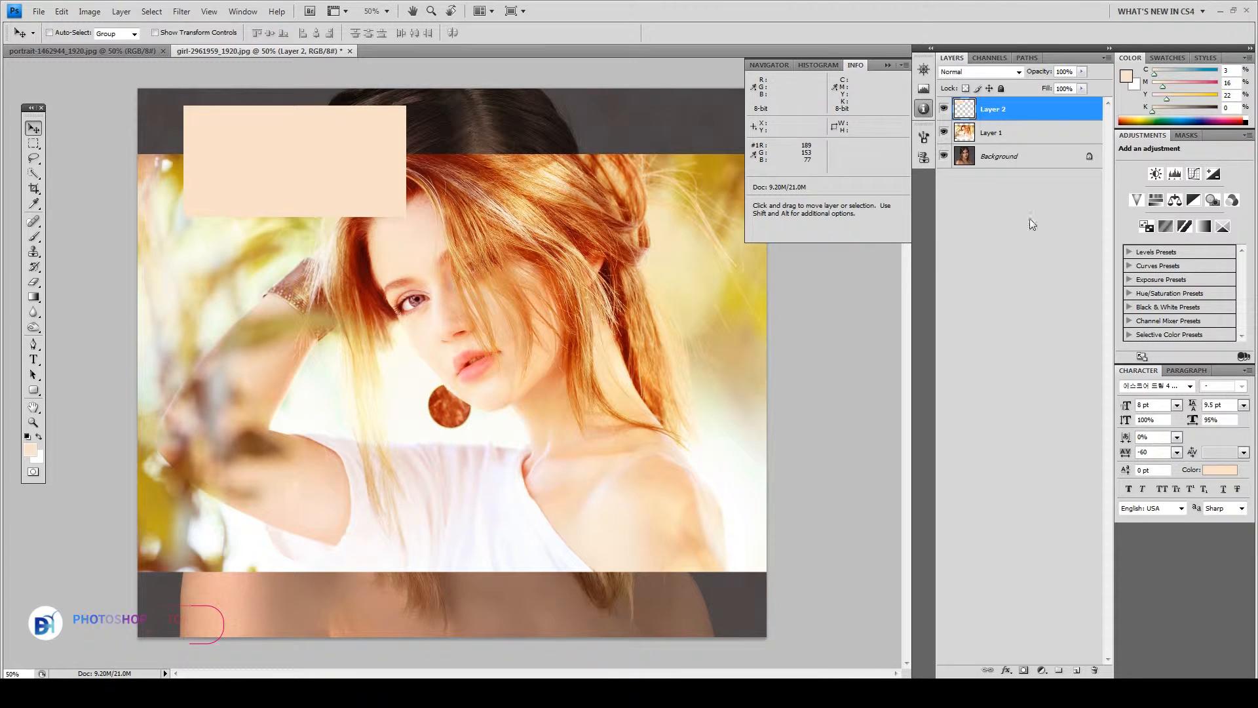
pyautogui.click(1022, 132)
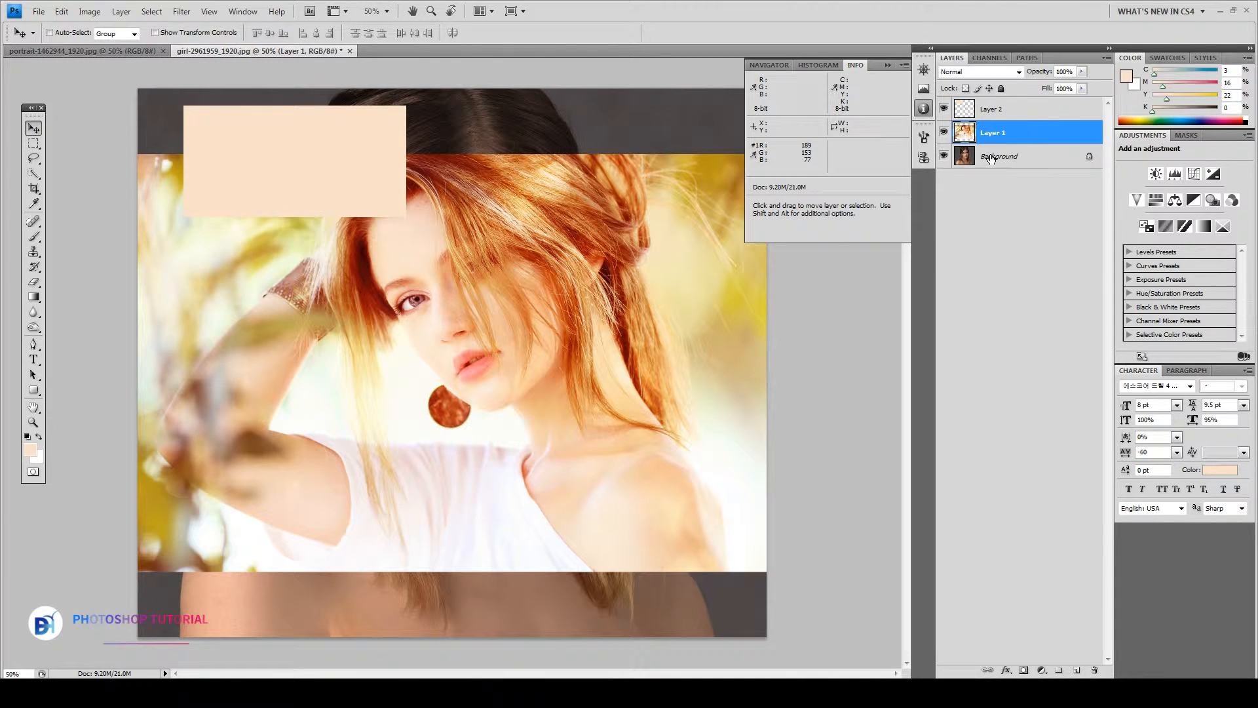
pyautogui.click(1095, 670)
pyautogui.click(603, 255)
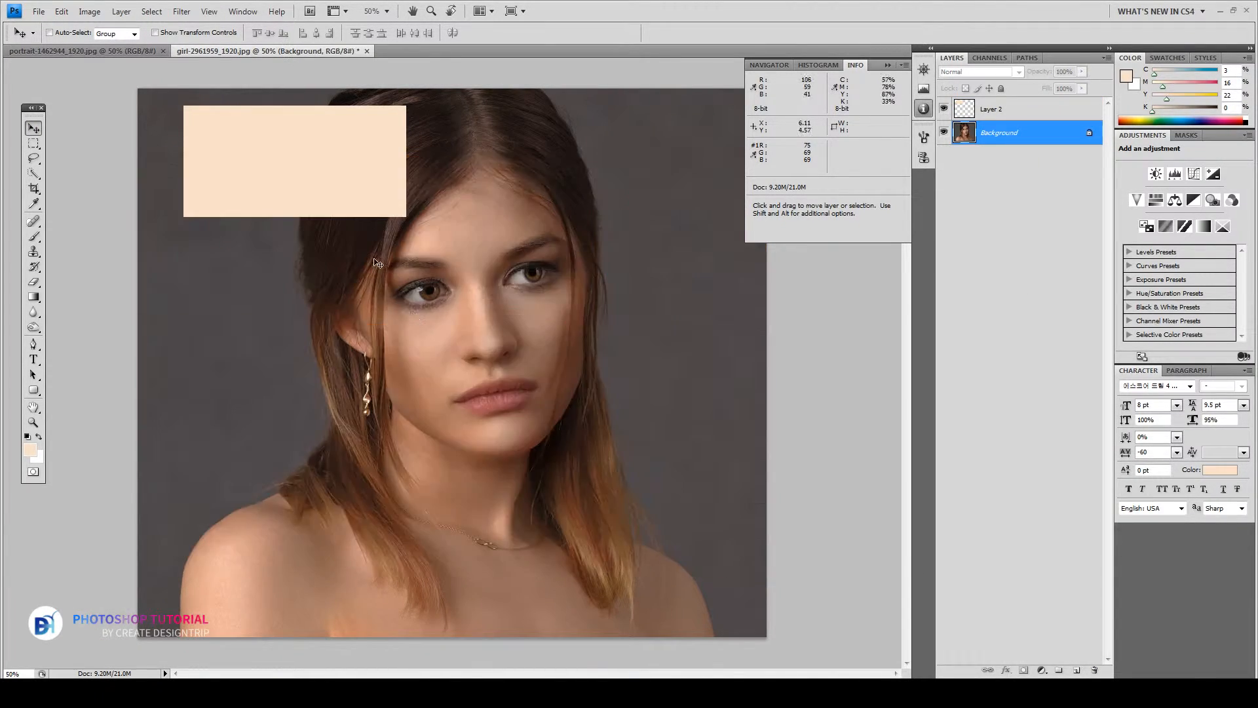
# Move the peach swatch beside the face and make the Background layer active
pyautogui.keyDown('ctrl'); pyautogui.click(253, 148); pyautogui.keyUp('ctrl')
pyautogui.moveTo(267, 198); pyautogui.dragTo(239, 384)
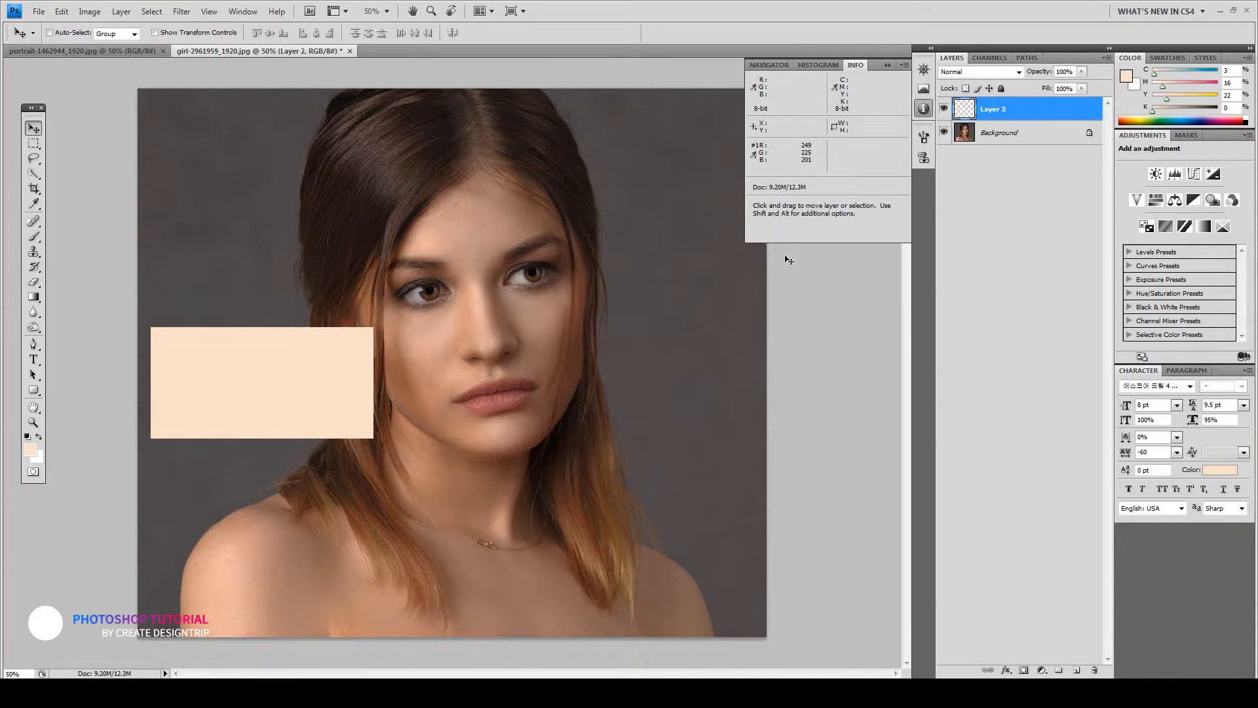
pyautogui.hotkey('alt', '[')
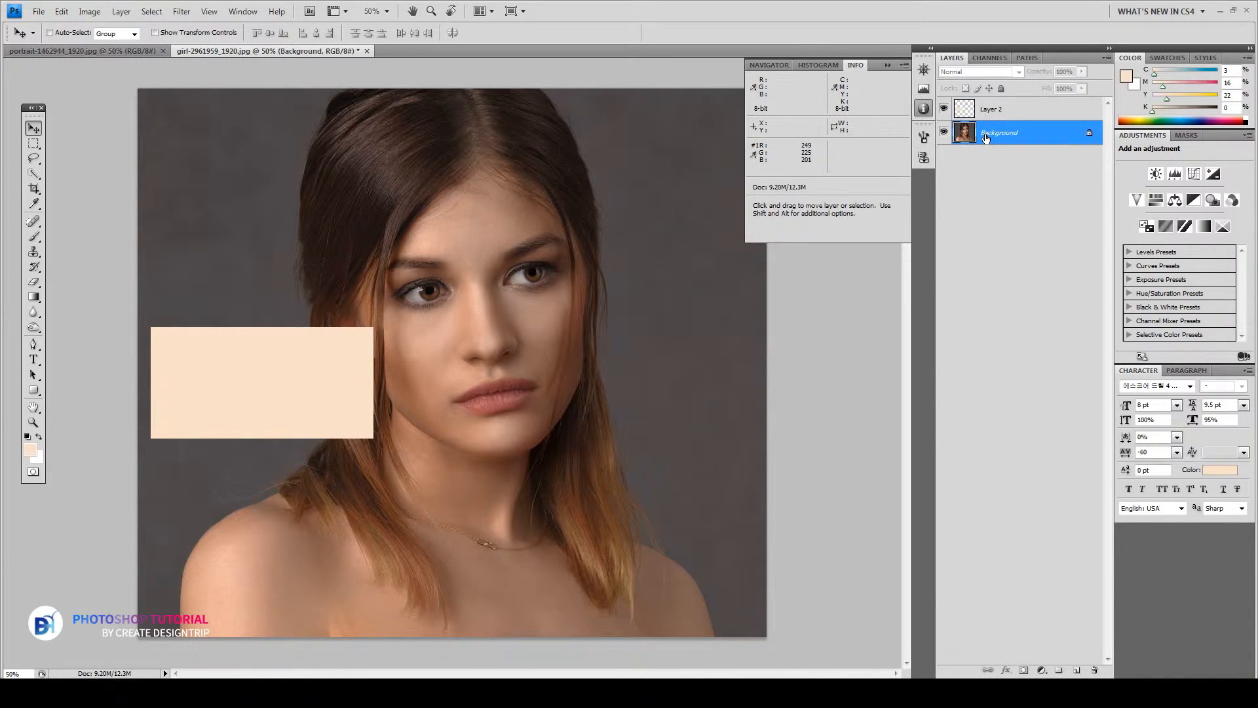
pyautogui.click(33, 158)
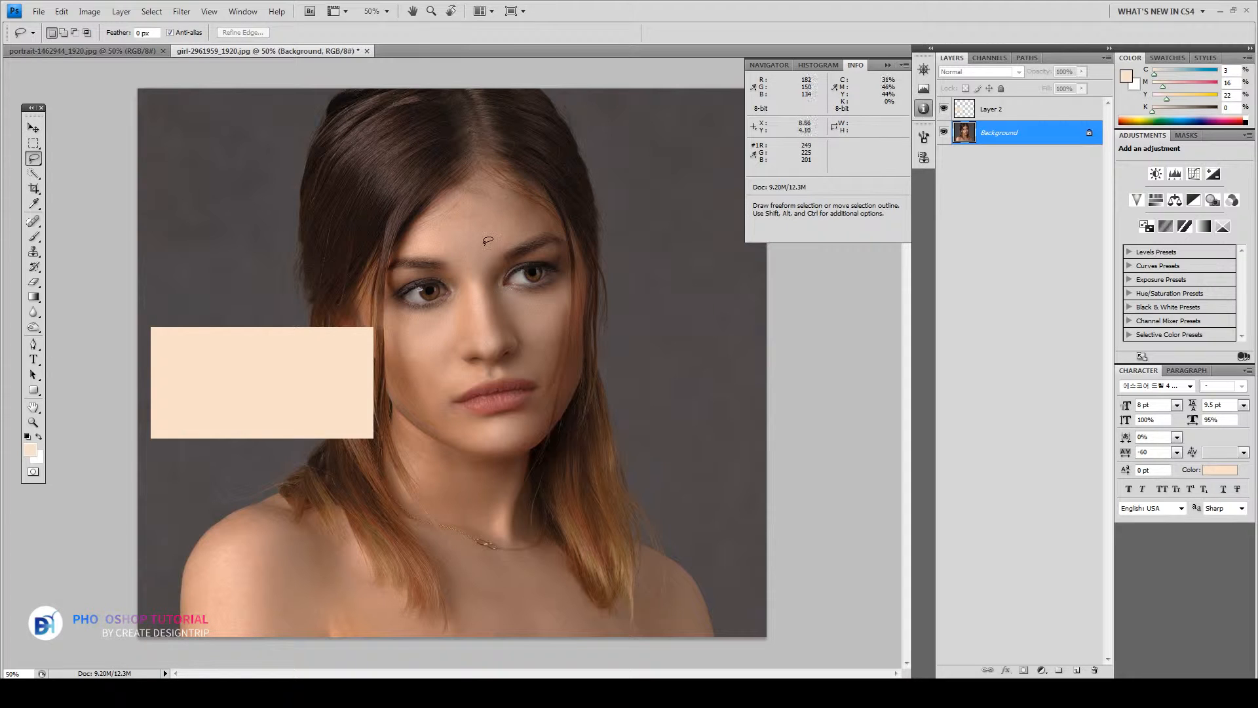
# Lasso the forehead, nose and cheek skin and copy it onto a new Layer 3
pyautogui.moveTo(435, 247)
pyautogui.mouseDown()
pyautogui.moveTo(417, 248)
pyautogui.moveTo(425, 226)
pyautogui.moveTo(508, 198)
pyautogui.moveTo(526, 213)
pyautogui.moveTo(474, 289)
pyautogui.moveTo(443, 395)
pyautogui.mouseUp()
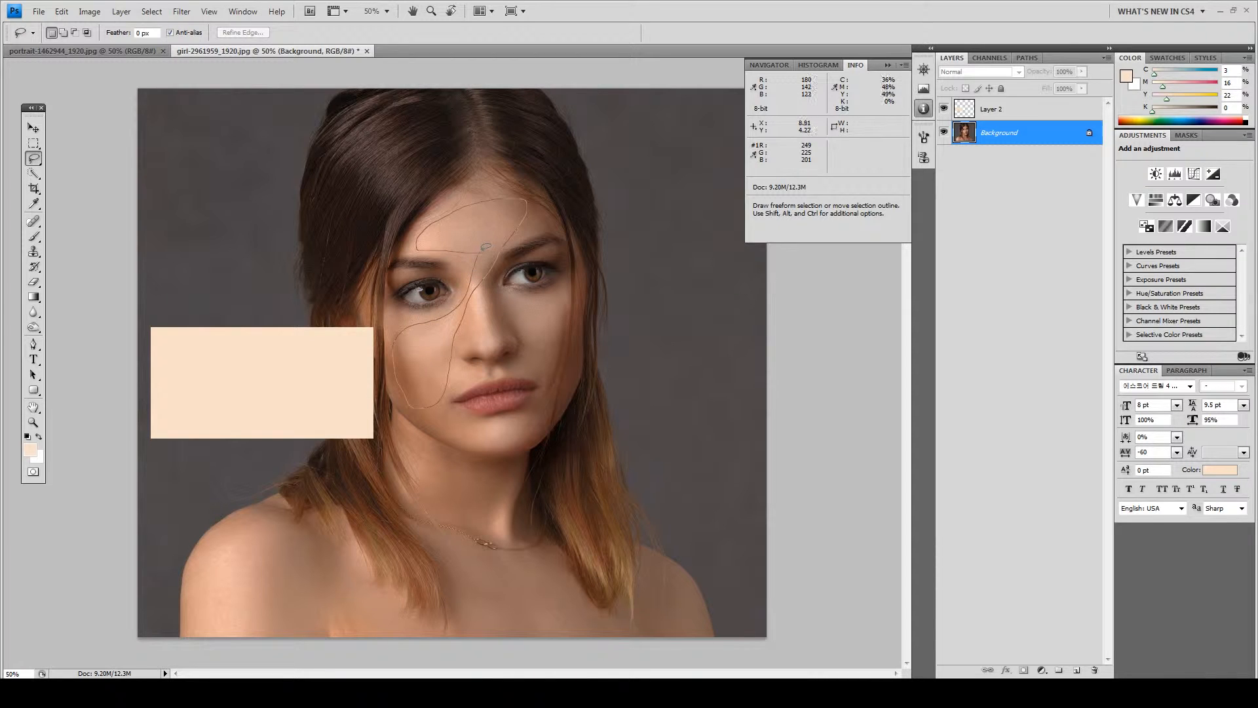
pyautogui.moveTo(485, 247); pyautogui.dragTo(481, 250)
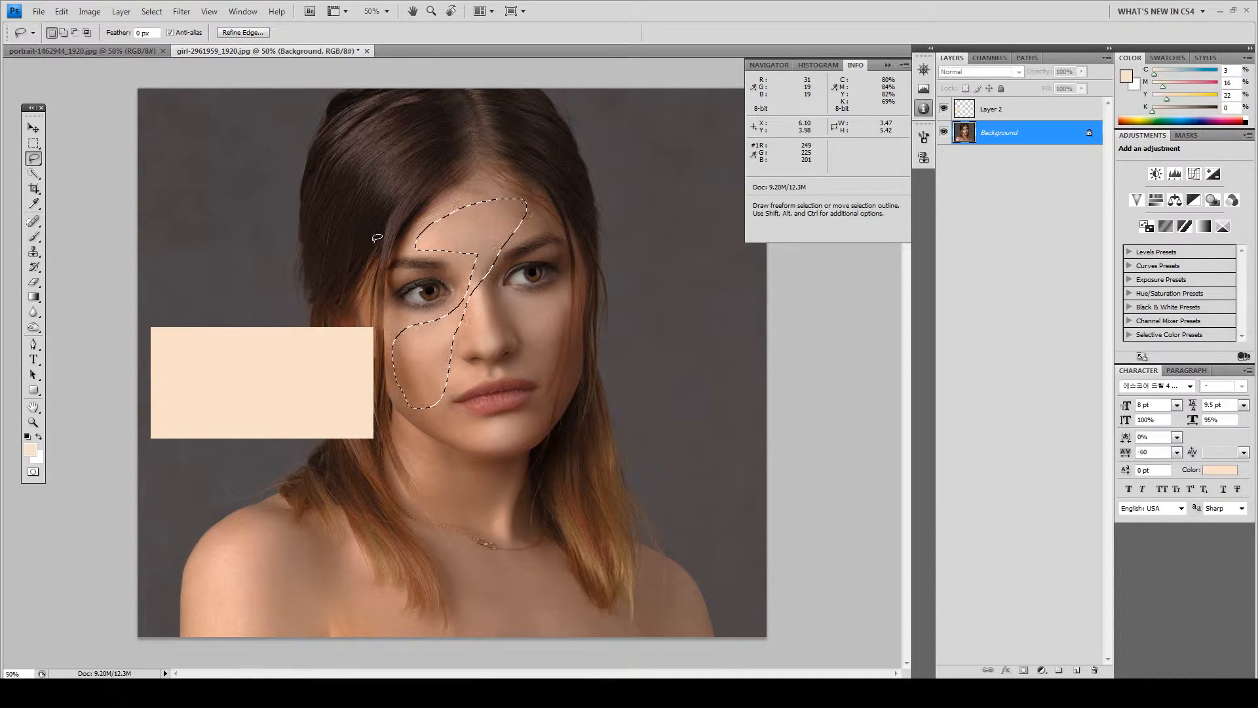
pyautogui.hotkey('ctrl', 'j')
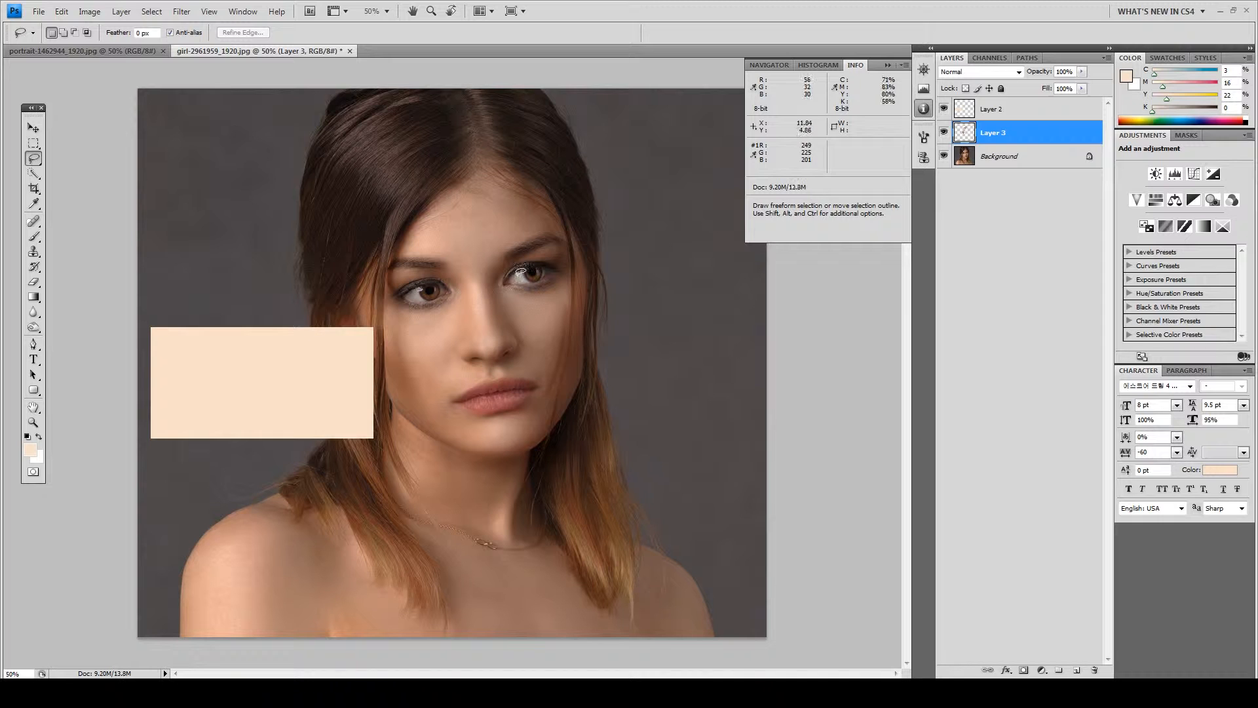
# Hide the Background and apply Filter > Blur > Average to the Layer 3 skin patch
pyautogui.click(945, 157)
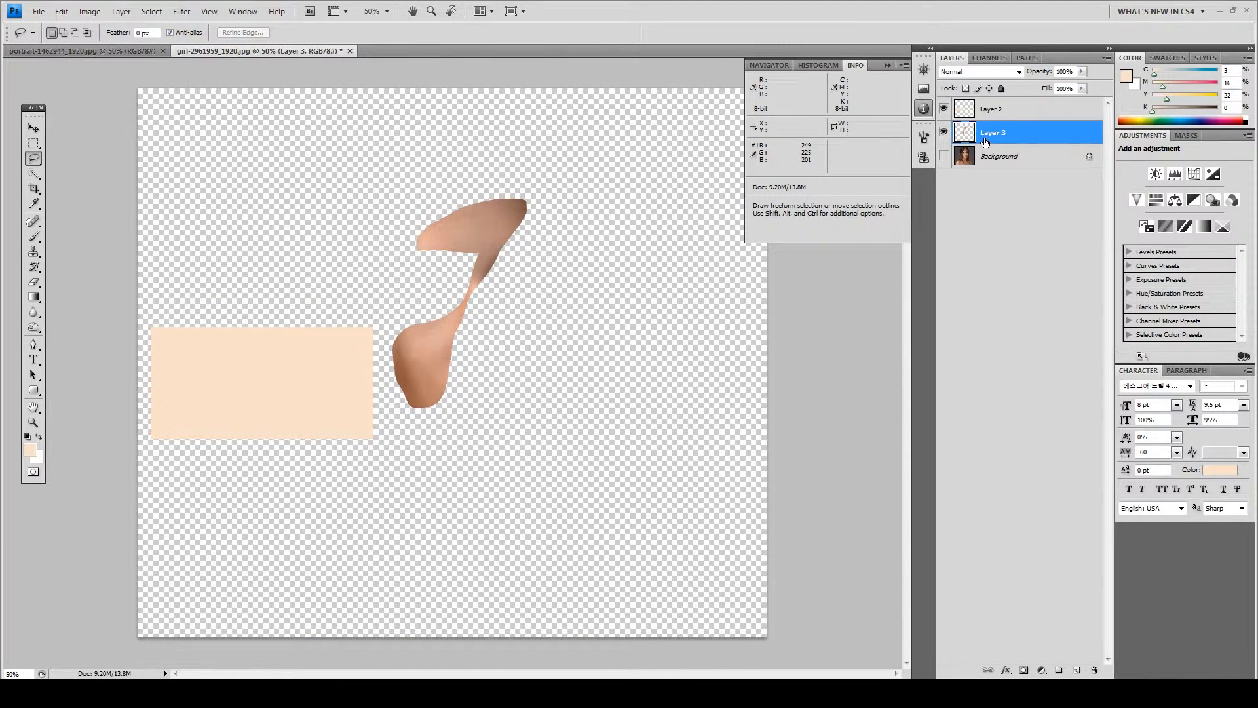
pyautogui.click(181, 12)
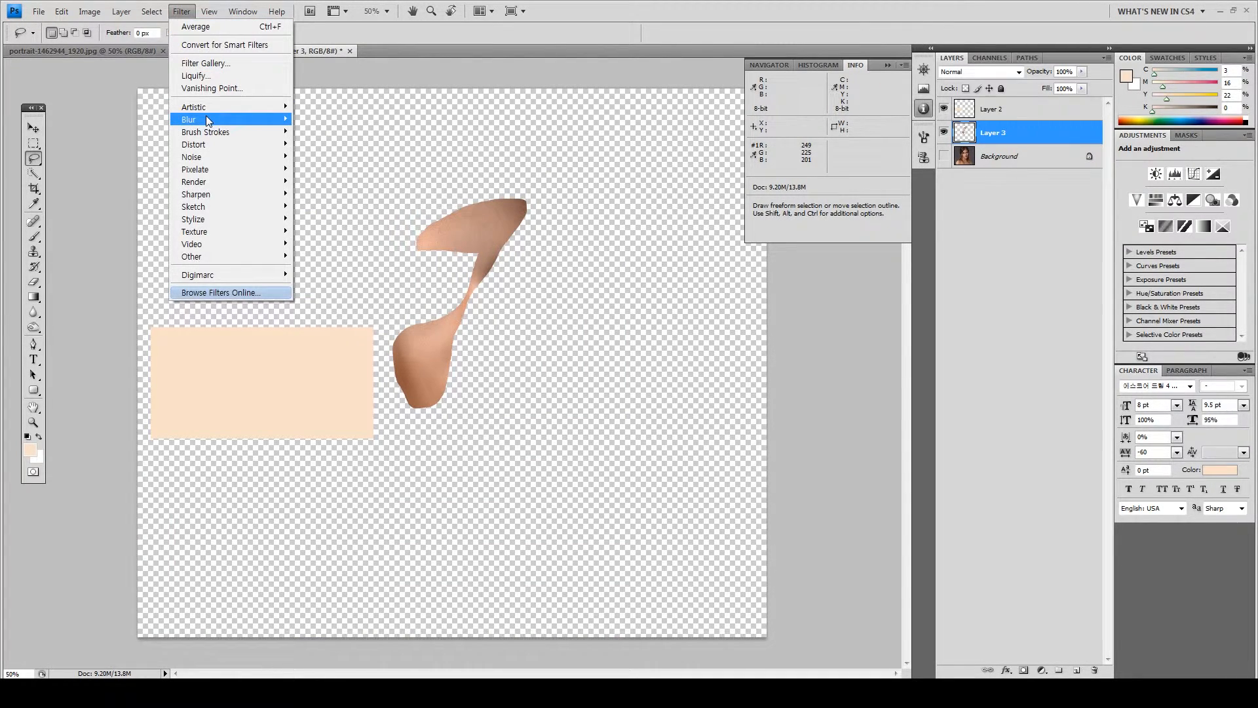
pyautogui.moveTo(207, 120)
pyautogui.click(326, 122)
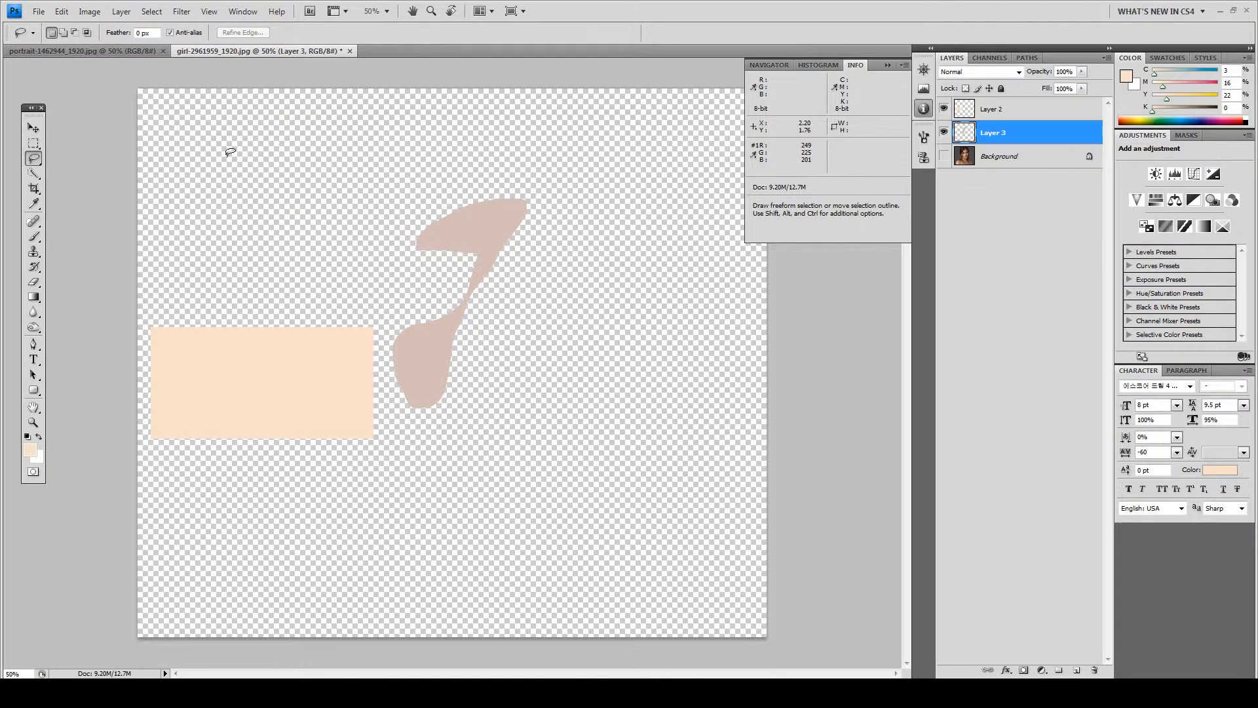
# Select Layer 2, the peach swatch layer, to add an adjustment above it
pyautogui.click(31, 128)
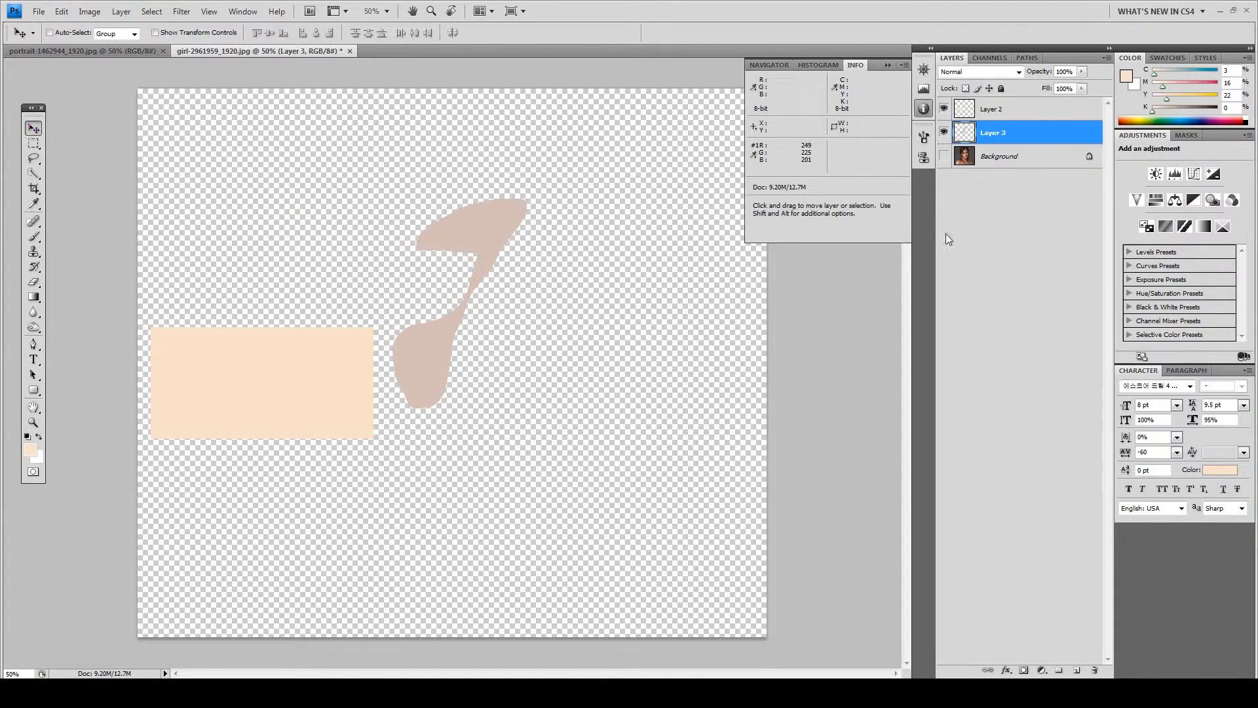
pyautogui.click(1020, 111)
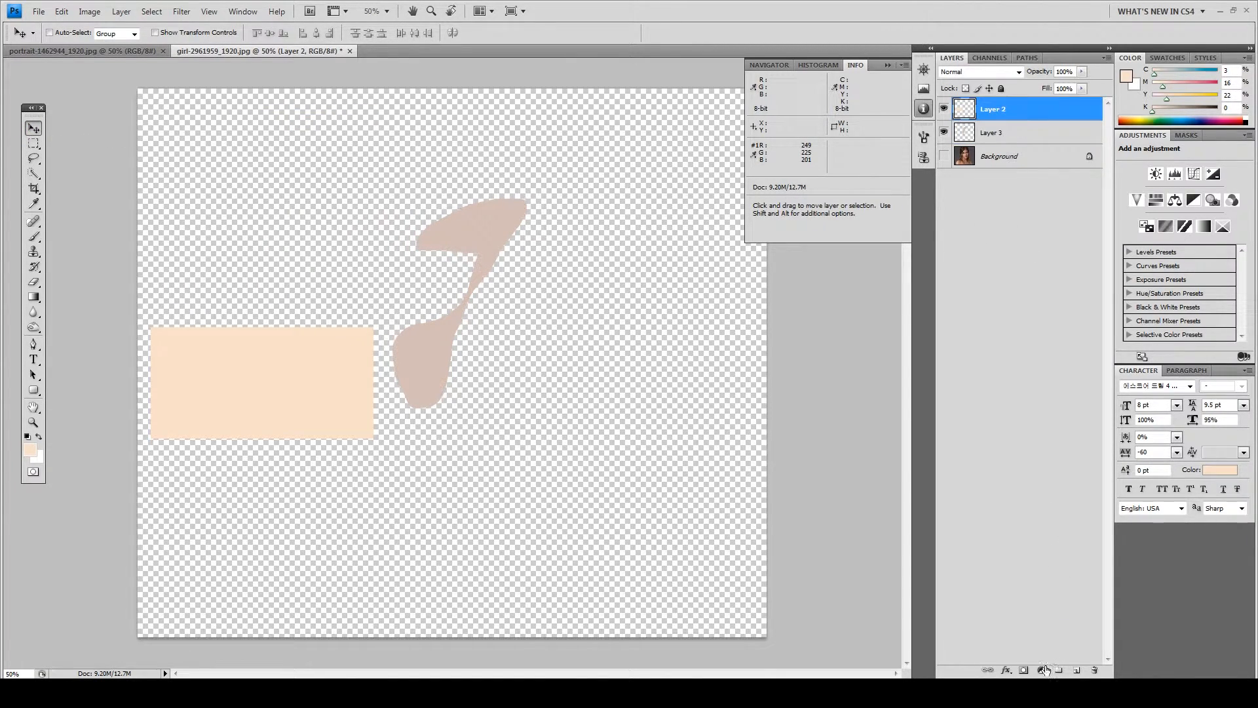
pyautogui.click(1042, 670)
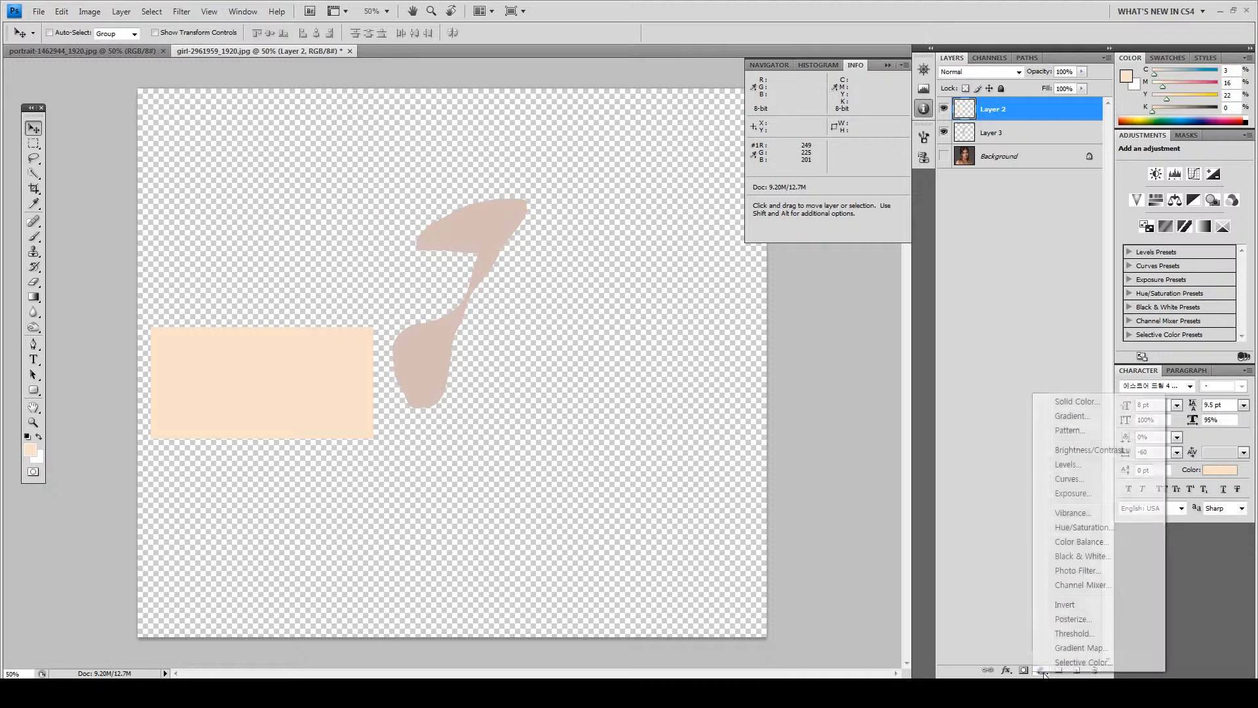
# Add a Curves adjustment layer and keep one colour sampler on the peach swatch (249/225/201)
pyautogui.click(1071, 481)
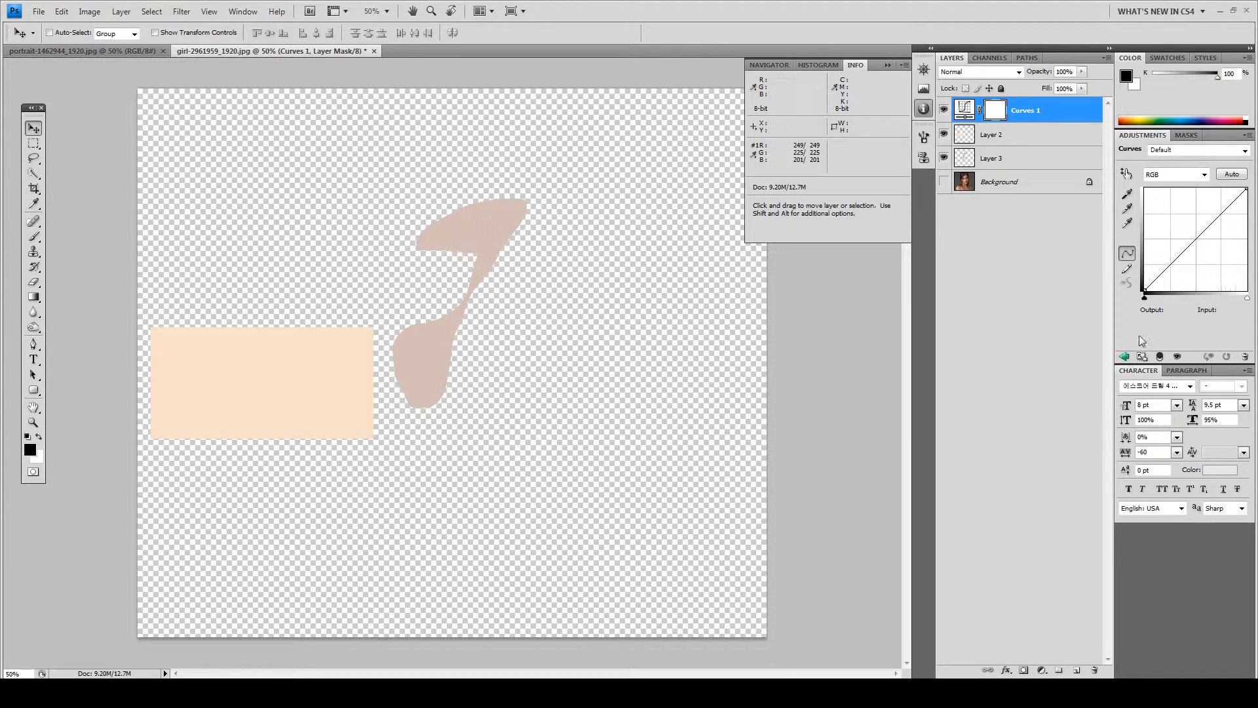
pyautogui.click(1126, 173)
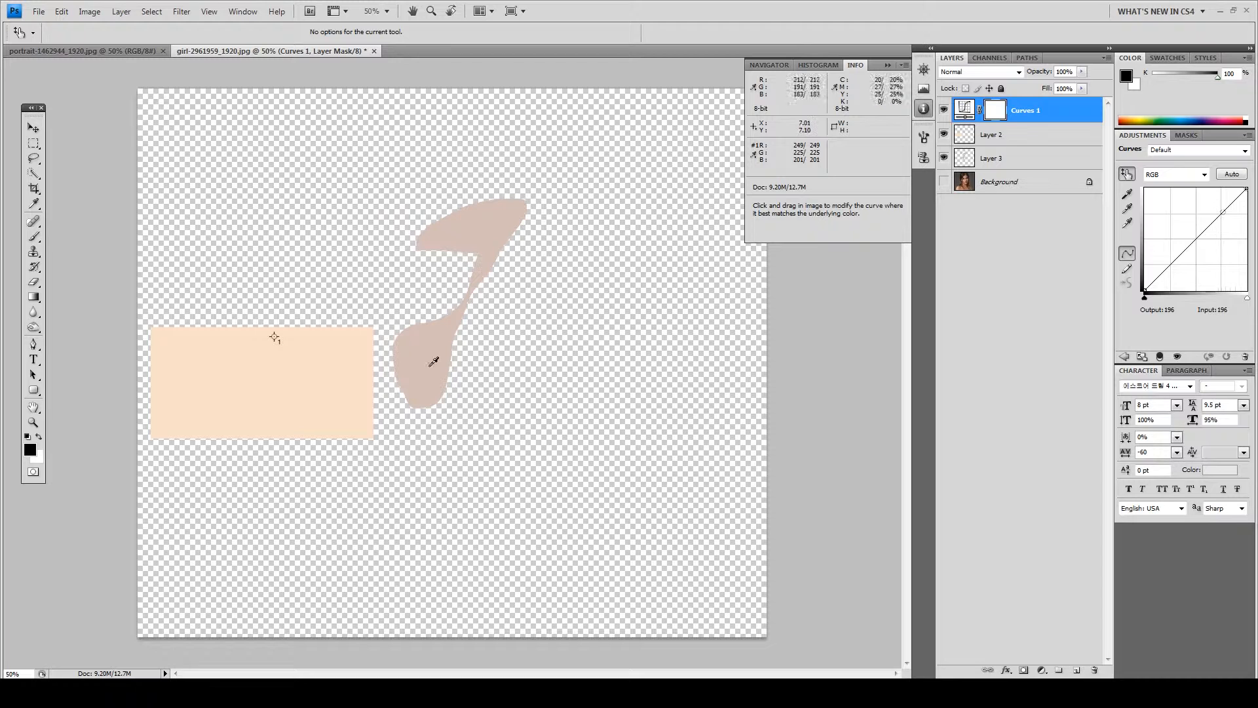
pyautogui.keyDown('shift'); pyautogui.click(296, 372); pyautogui.keyUp('shift')
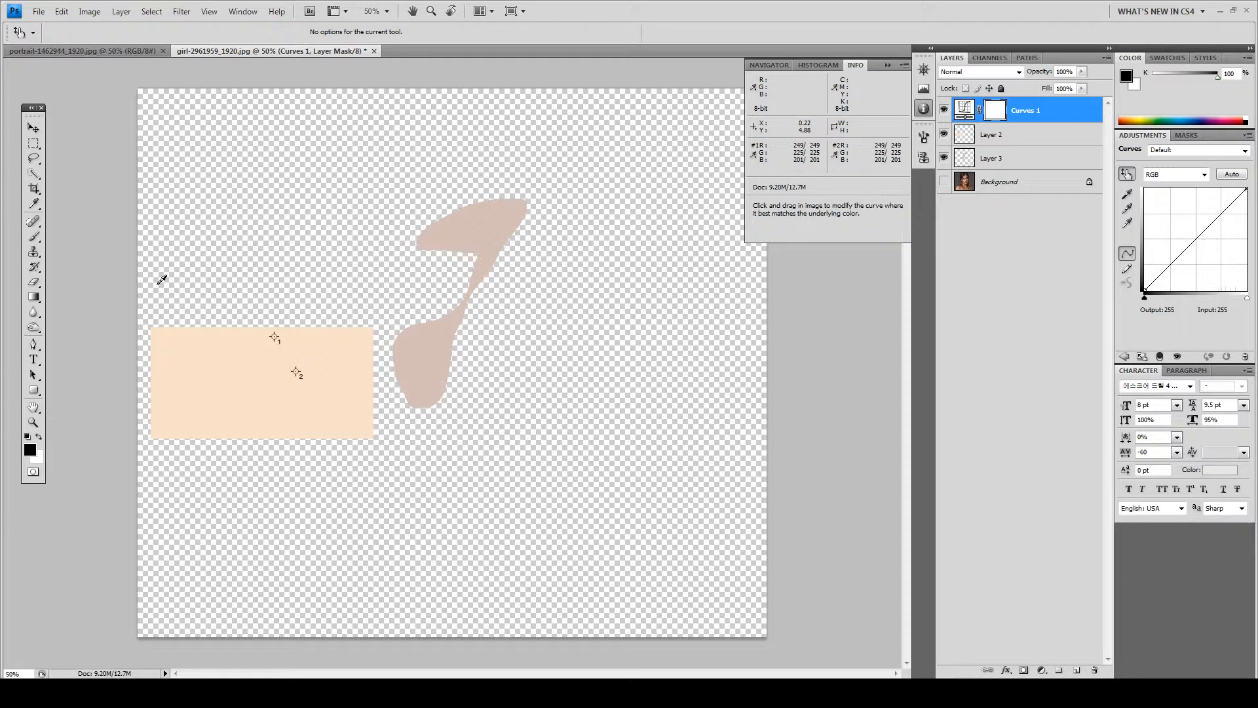
pyautogui.moveTo(36, 210); pyautogui.dragTo(75, 214)
pyautogui.rightClick(276, 337)
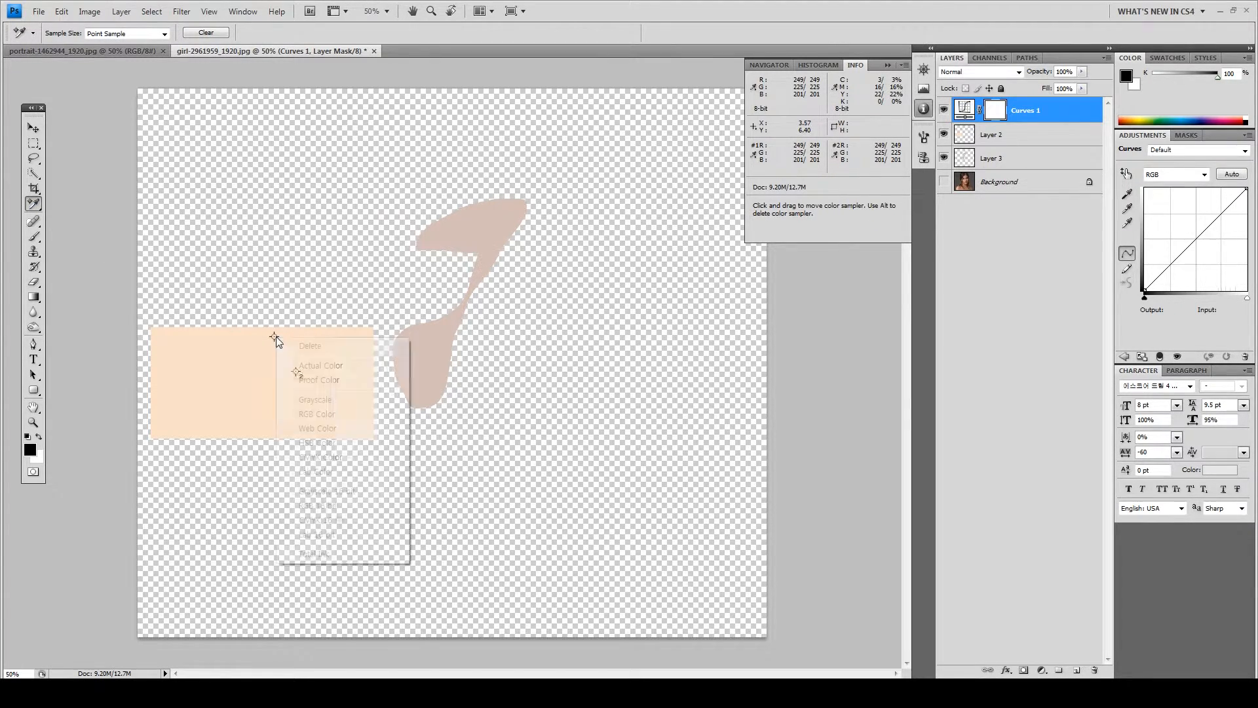
pyautogui.click(291, 345)
# Select the Curves 1 adjustment itself rather than its mask for on-image editing
pyautogui.click(33, 127)
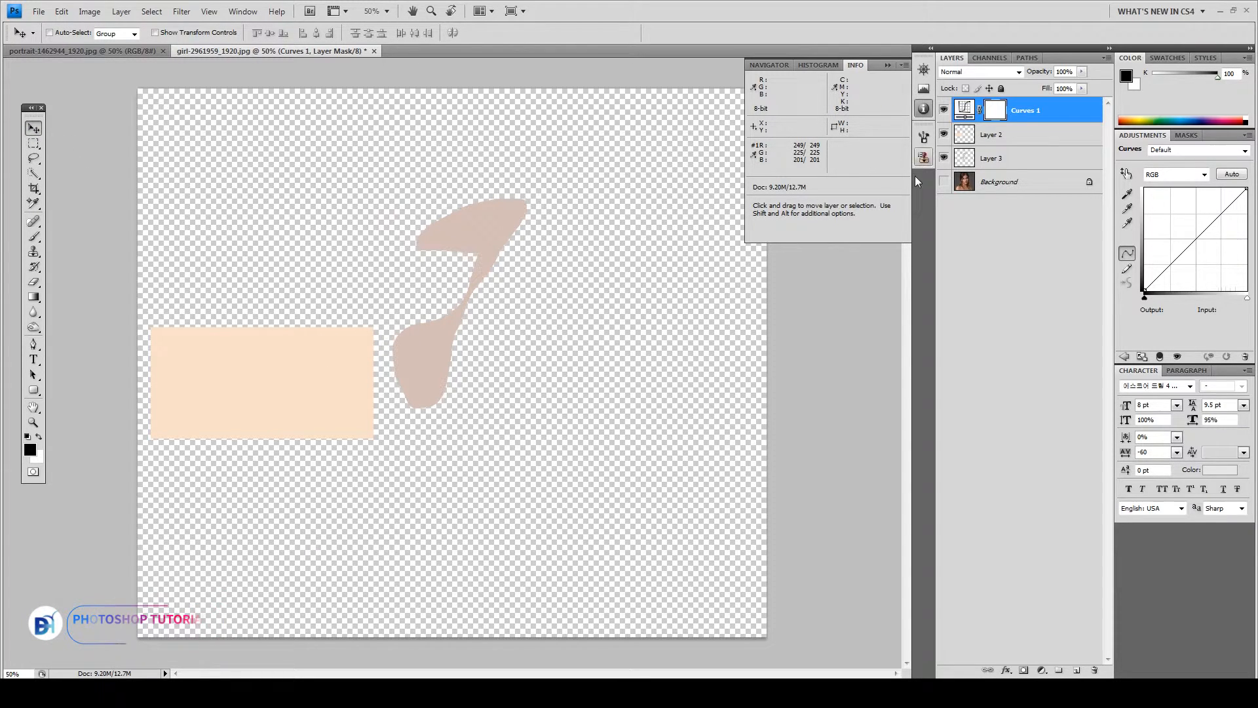
pyautogui.click(961, 110)
pyautogui.click(1126, 174)
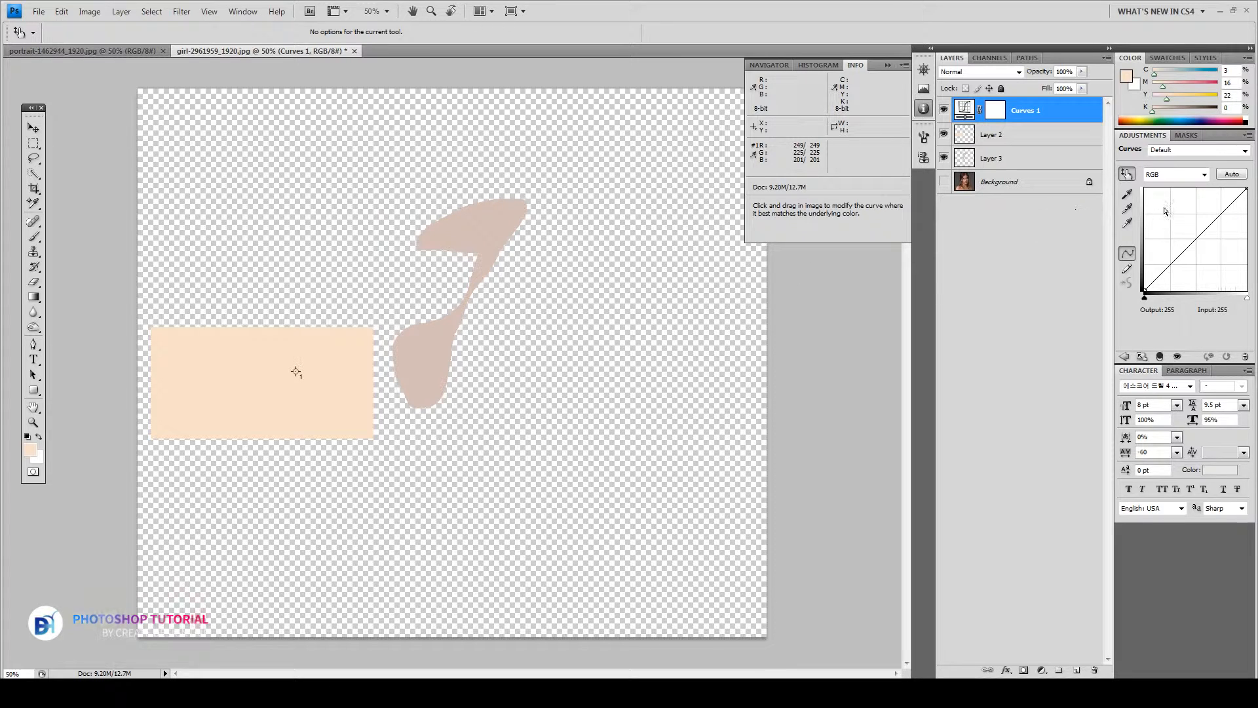
# Place a sampler on the skin patch and set the Red curve's Input 212 to Output 249
pyautogui.click(492, 230)
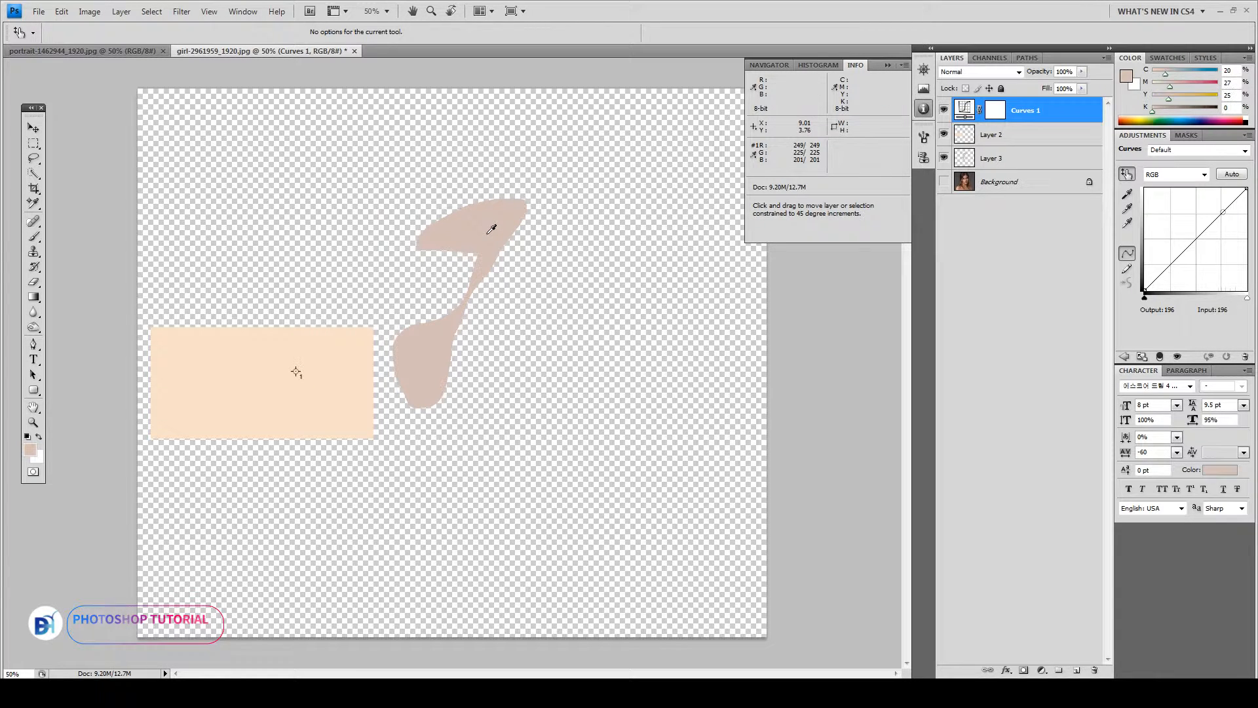
pyautogui.click(1180, 174)
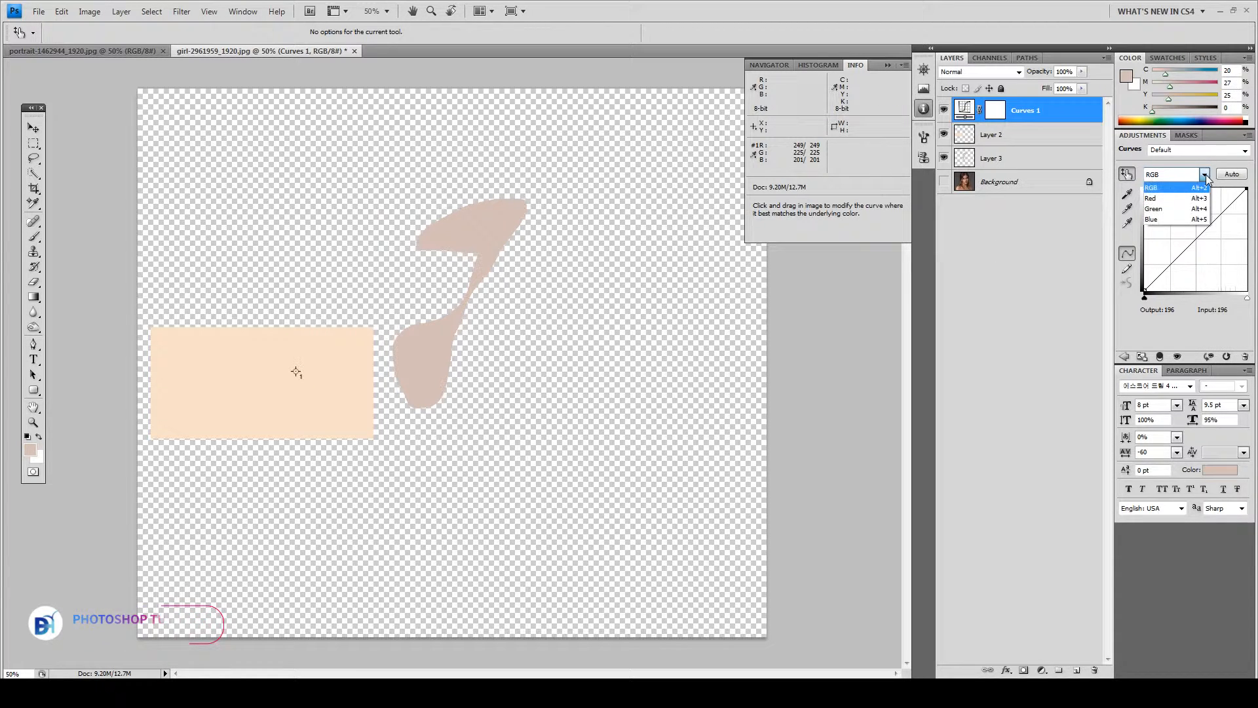
pyautogui.click(1151, 197)
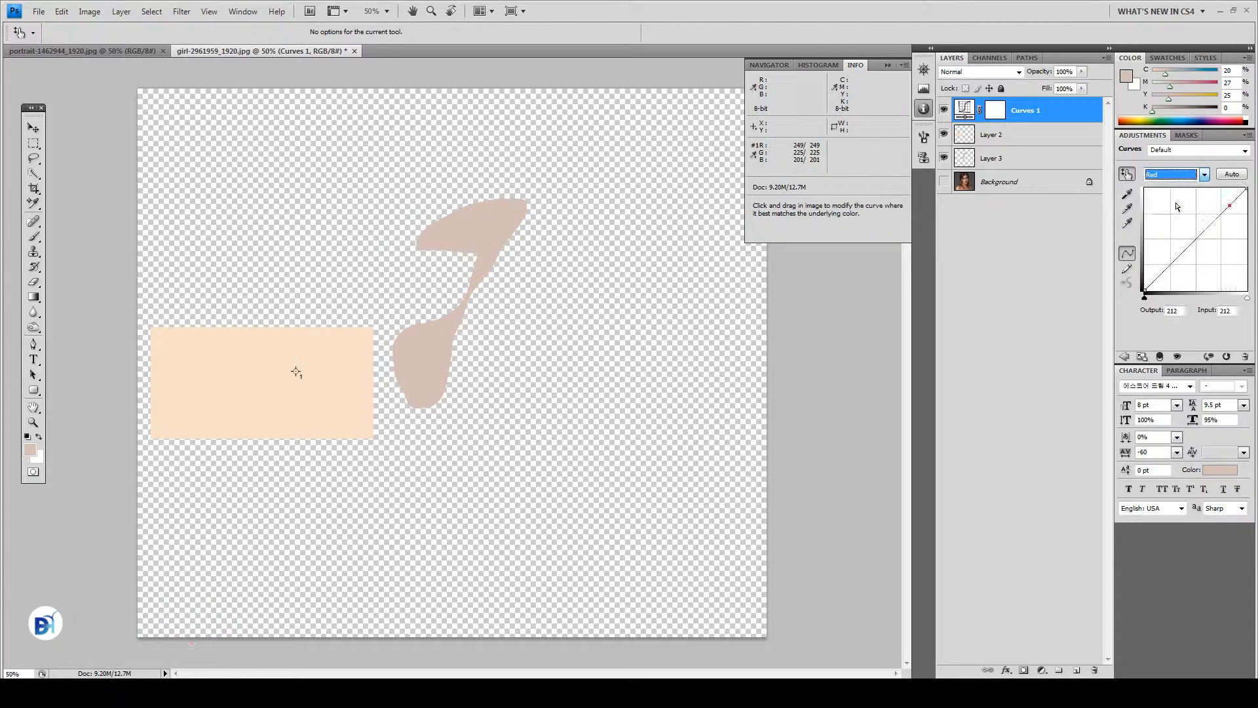
pyautogui.keyDown('shift'); pyautogui.click(493, 232); pyautogui.keyUp('shift')
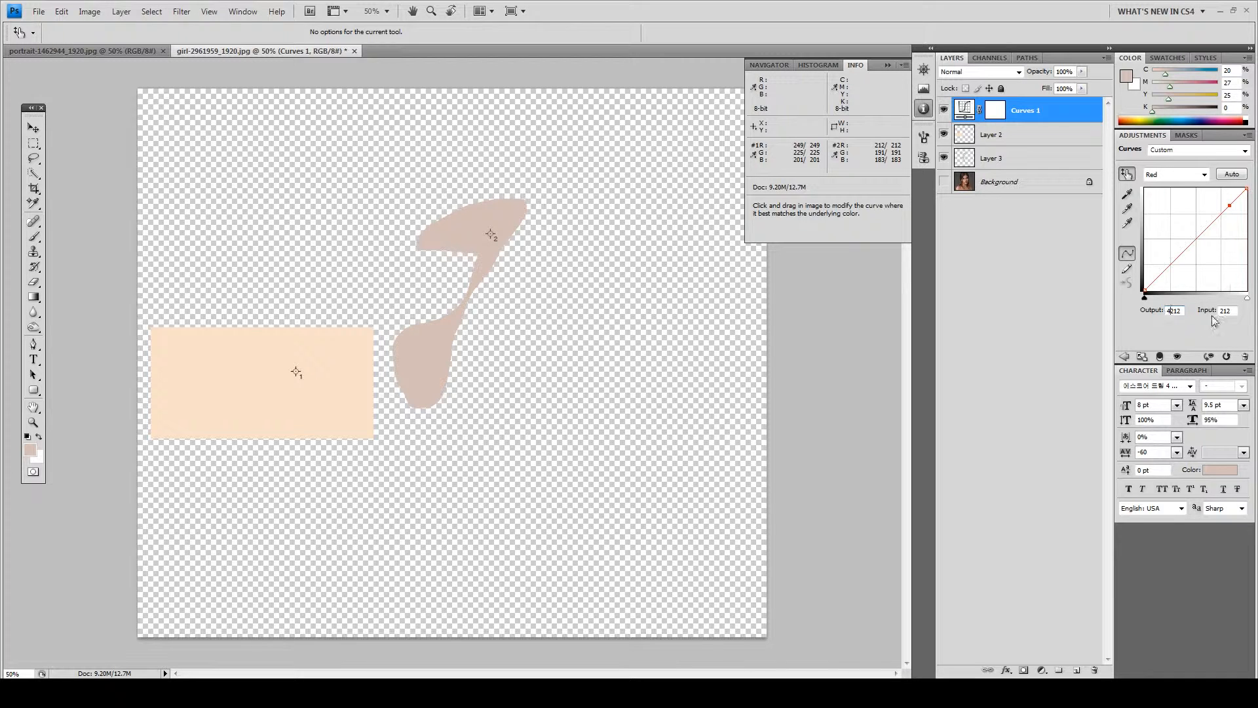
pyautogui.write('249')
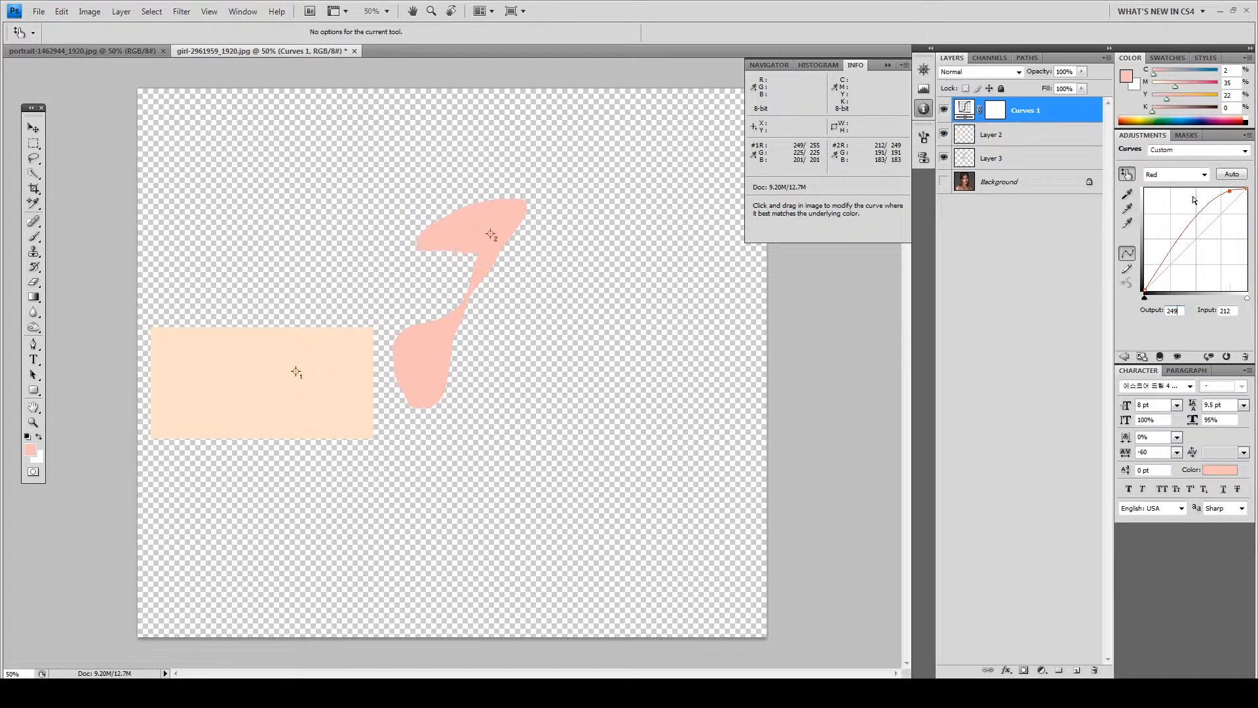
pyautogui.click(1205, 174)
pyautogui.click(1168, 210)
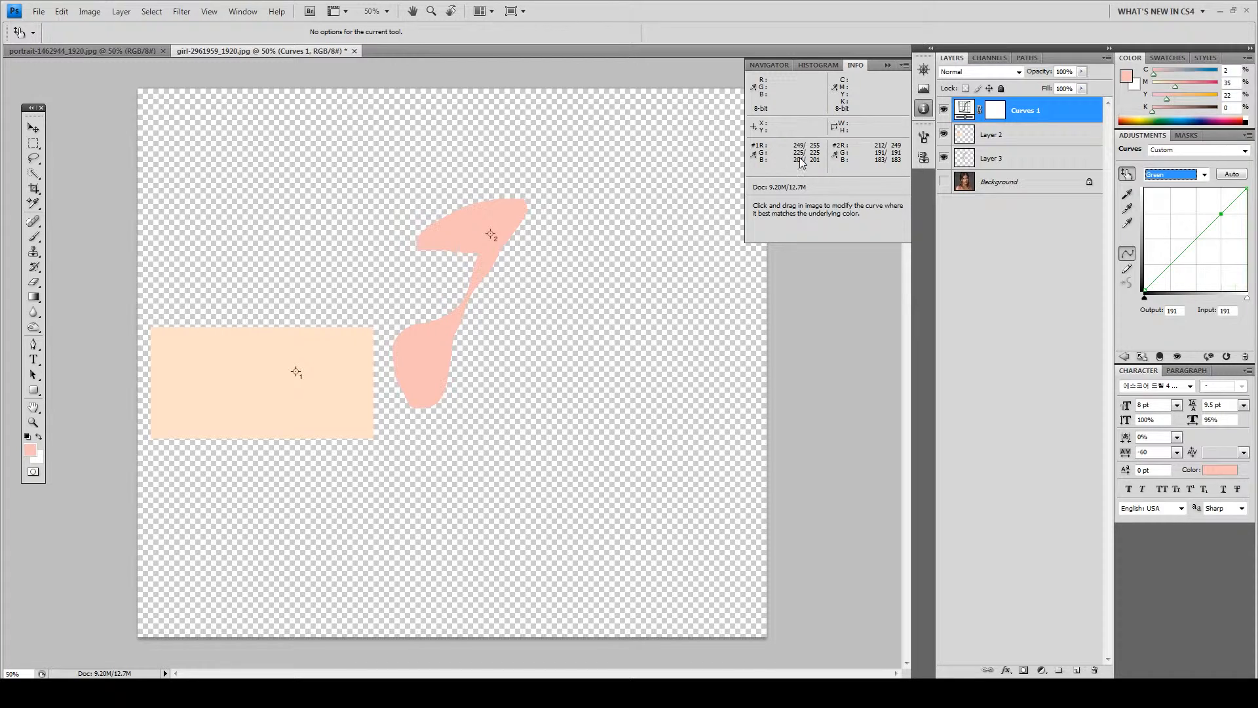
# Set the Green curve's output to 225 for input 191
pyautogui.moveTo(1181, 311); pyautogui.dragTo(1131, 311)
pyautogui.press('BackSpace')
pyautogui.write('225')
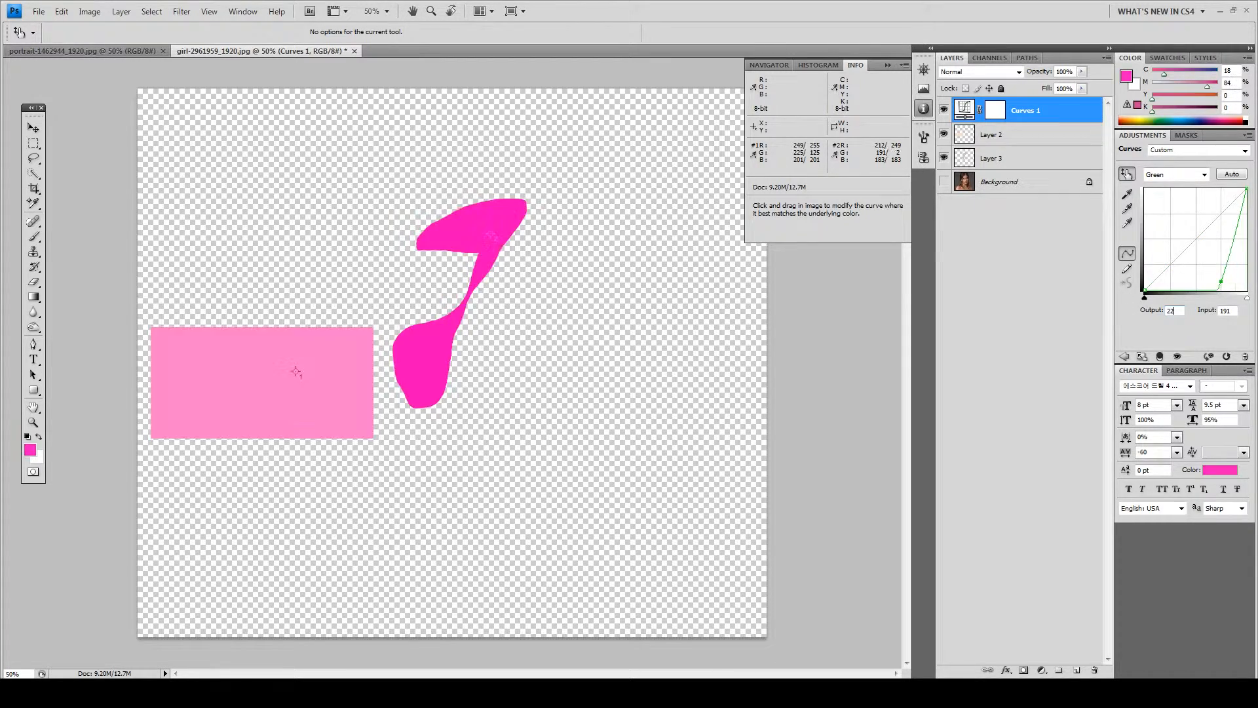
# Set the Blue curve's output to 201 for input 183, fixing the mistyped 0201
pyautogui.click(1204, 174)
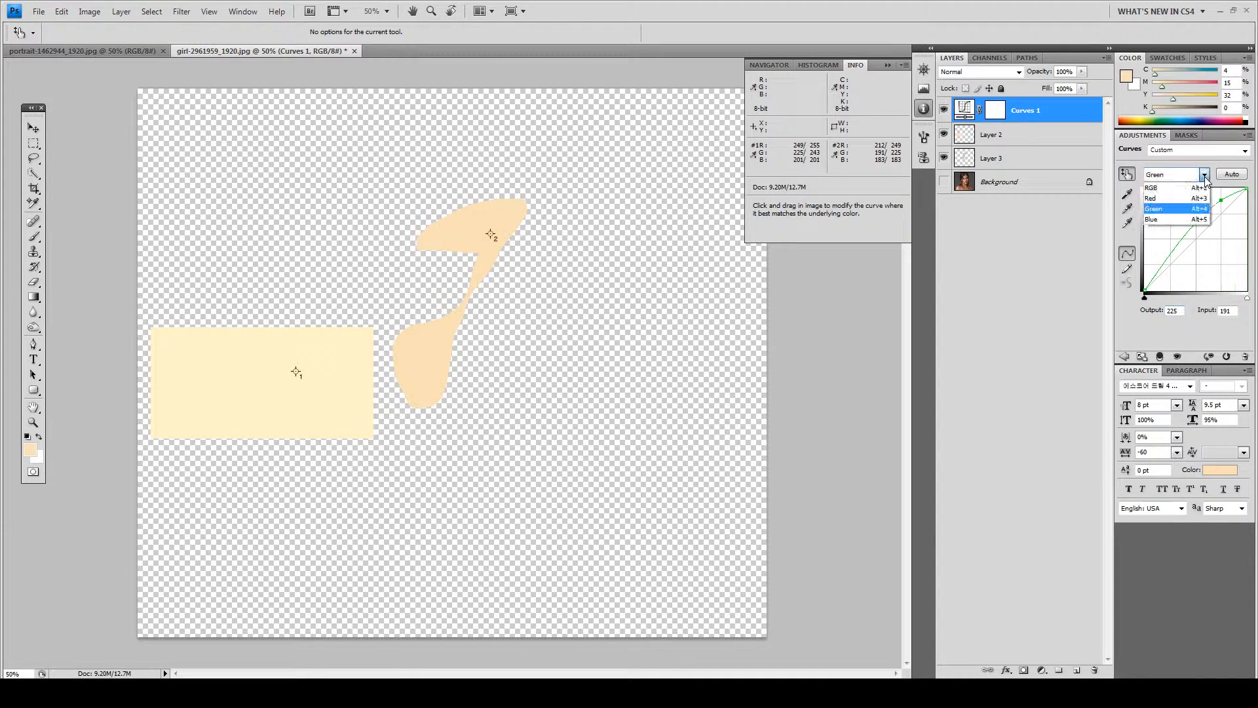
pyautogui.click(1162, 222)
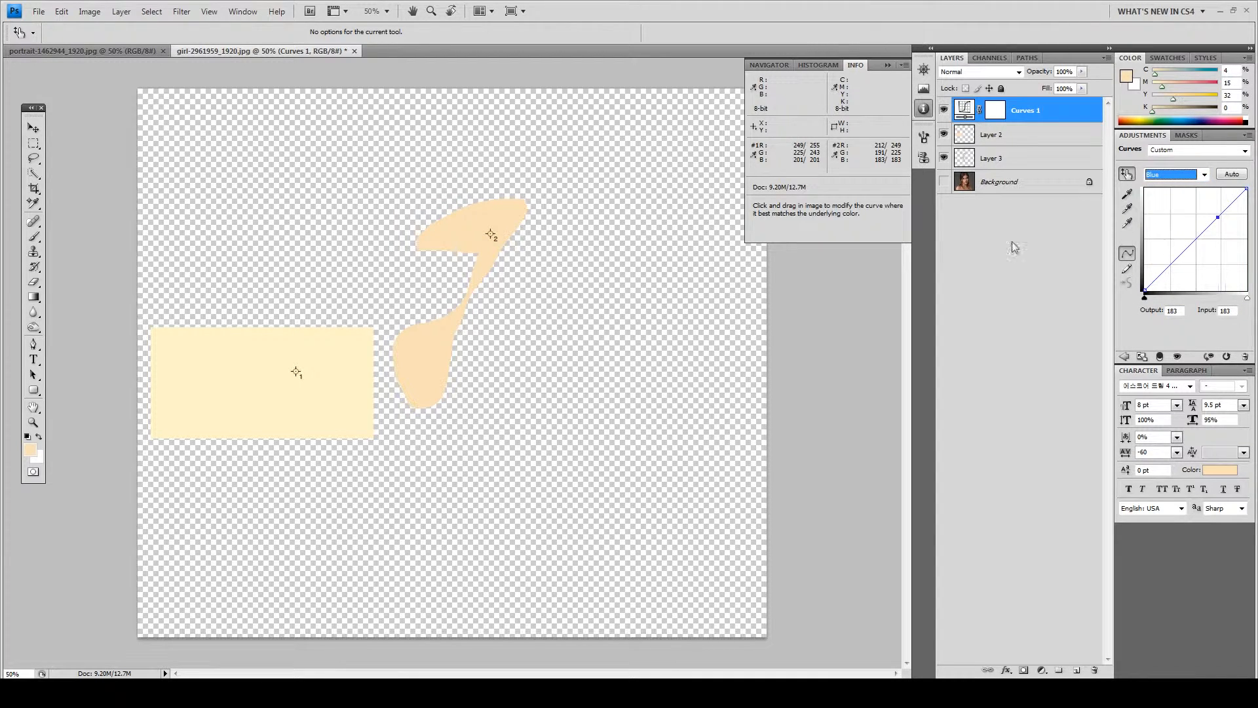
pyautogui.moveTo(1183, 310); pyautogui.dragTo(1136, 315)
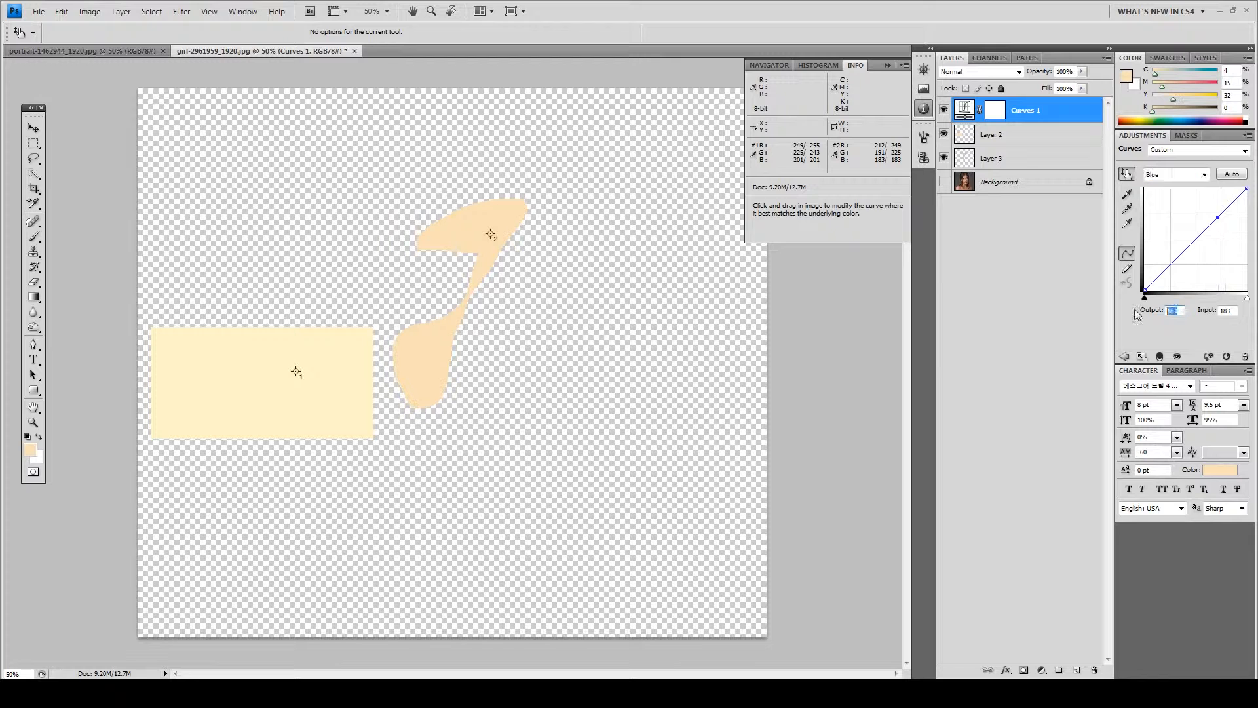
pyautogui.write('201')
pyautogui.write('0')
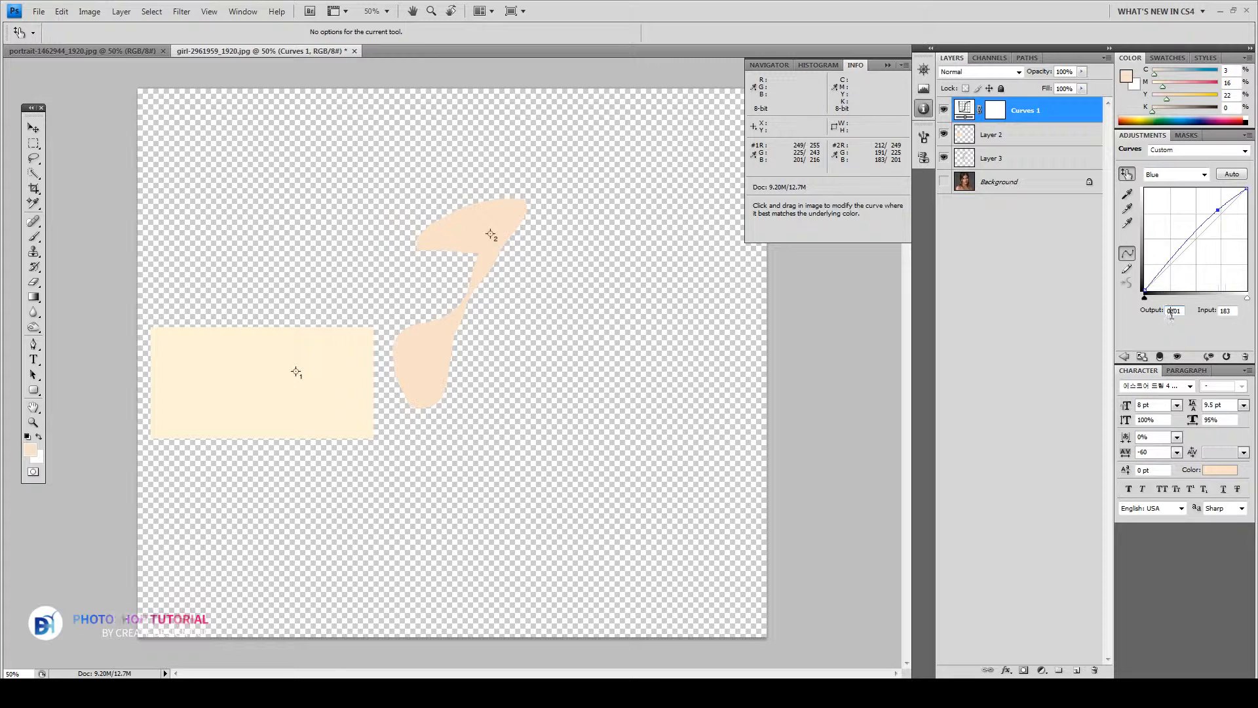
pyautogui.moveTo(1183, 311); pyautogui.dragTo(1135, 316)
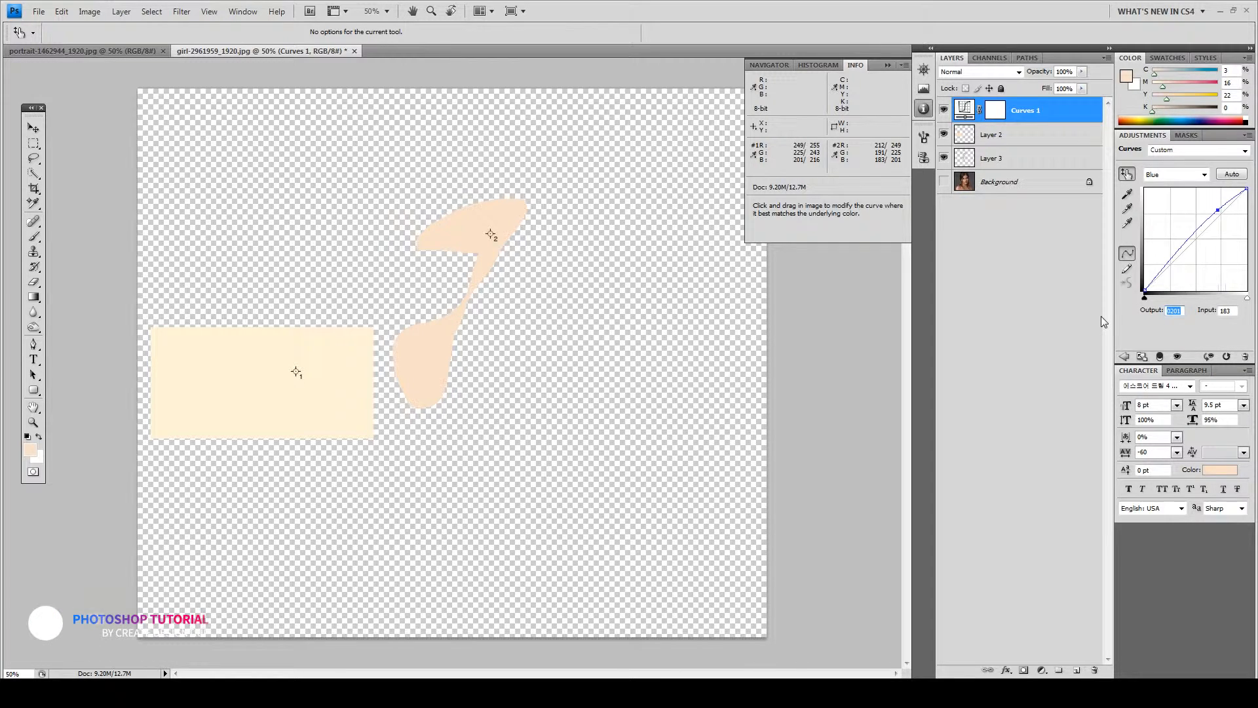
pyautogui.write('201')
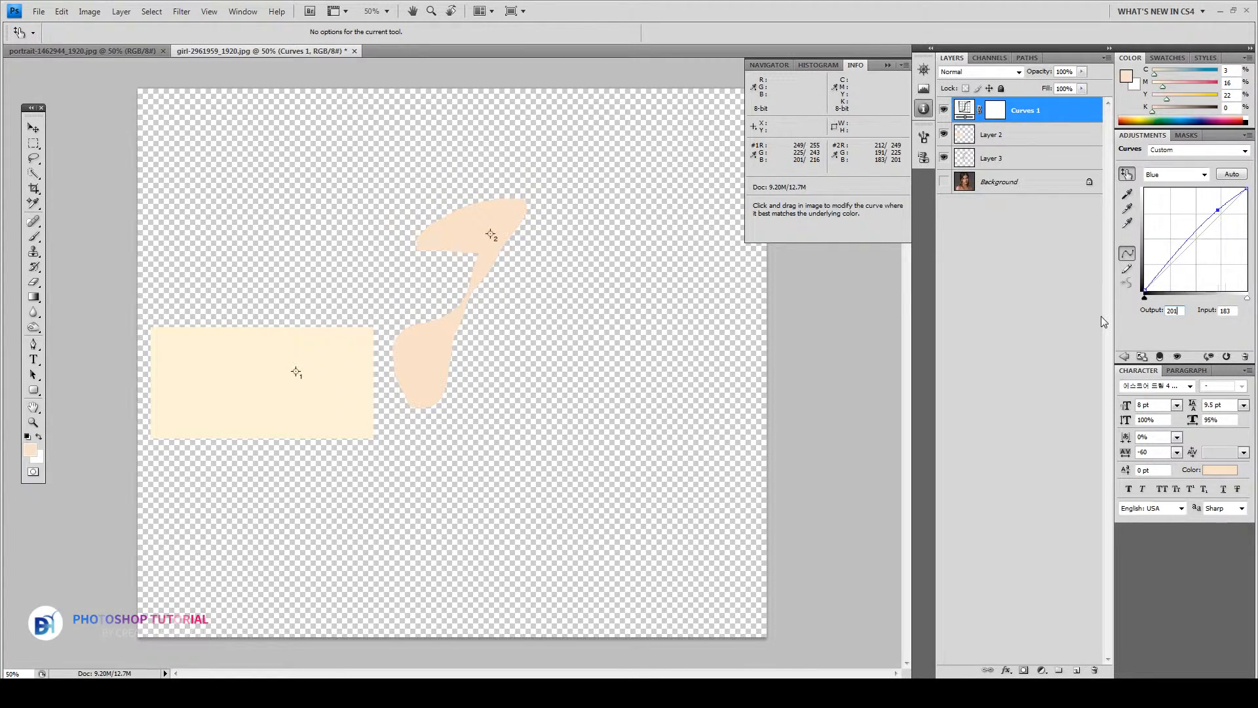
# Review the RGB, Red, Green and Blue curves of Curves 1
pyautogui.click(1205, 174)
pyautogui.click(1184, 192)
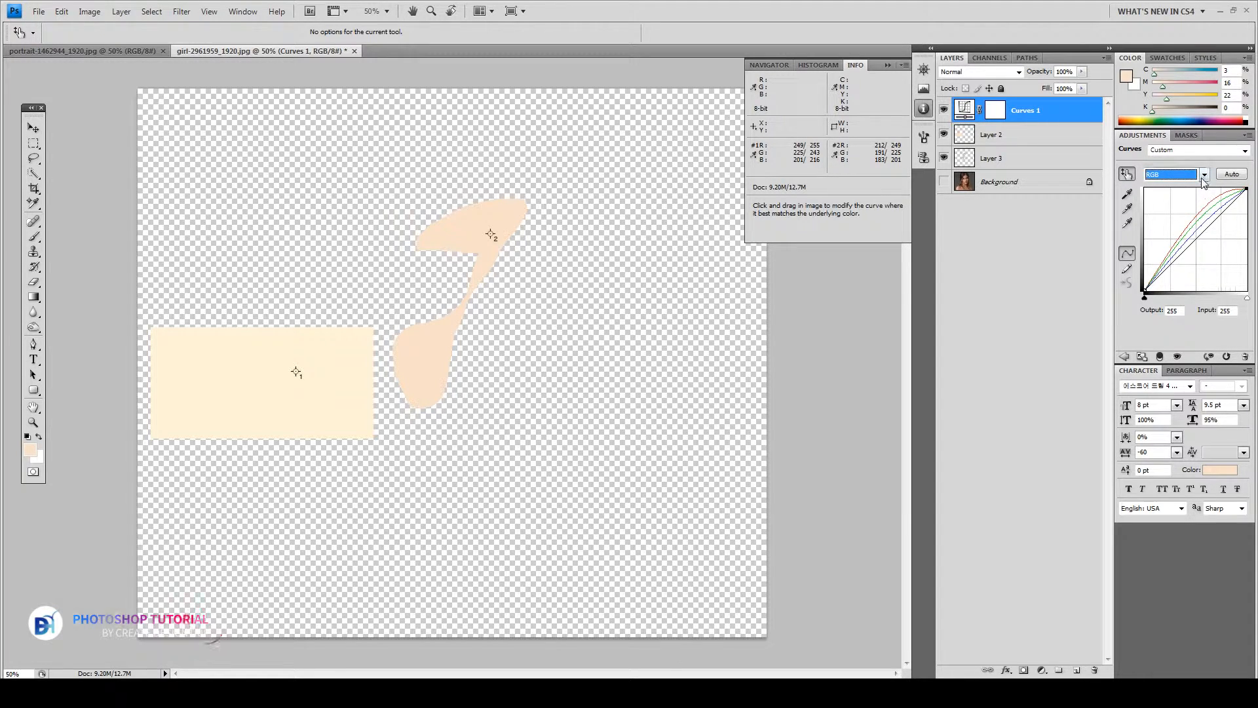
pyautogui.click(1205, 175)
pyautogui.click(1178, 199)
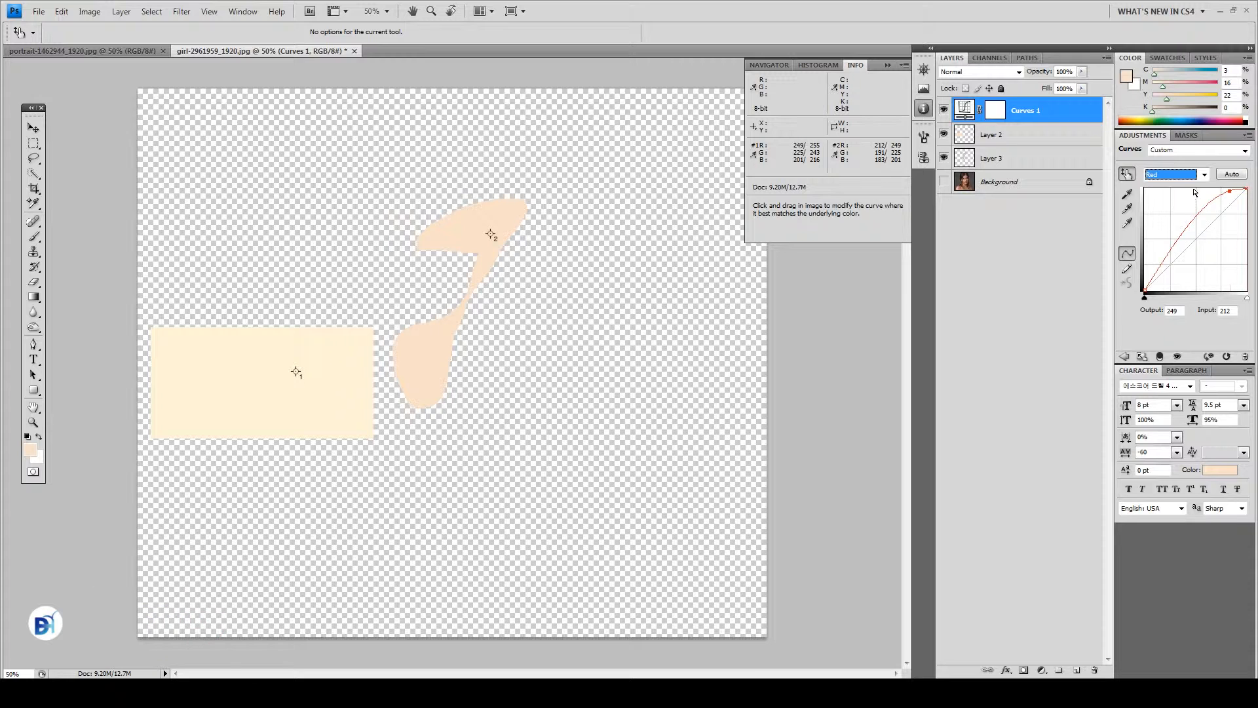
pyautogui.click(1180, 174)
pyautogui.click(1166, 211)
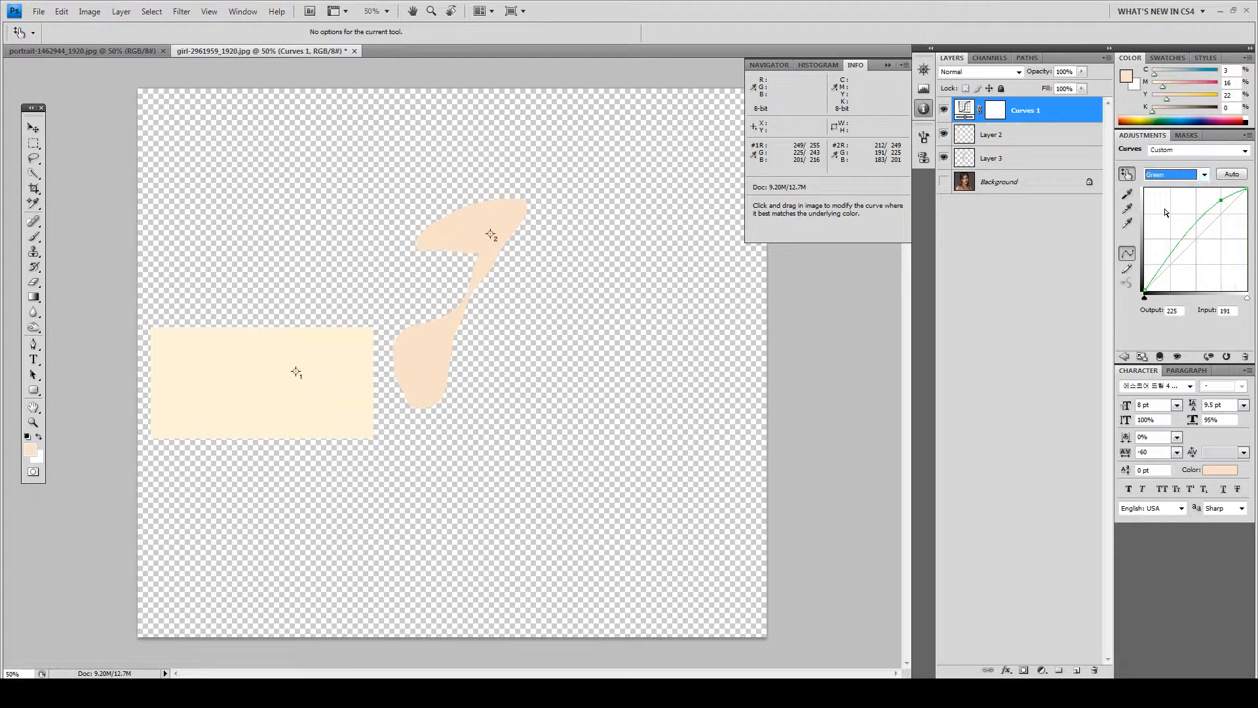
pyautogui.click(1201, 184)
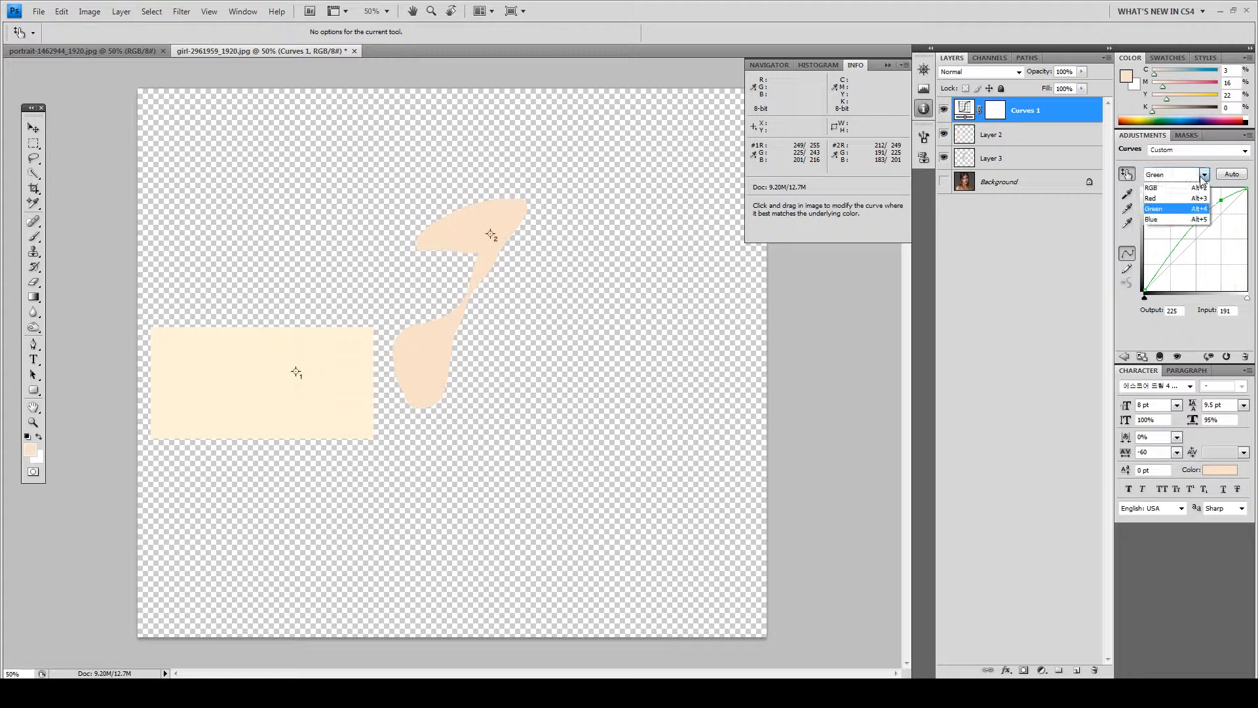
pyautogui.click(1174, 221)
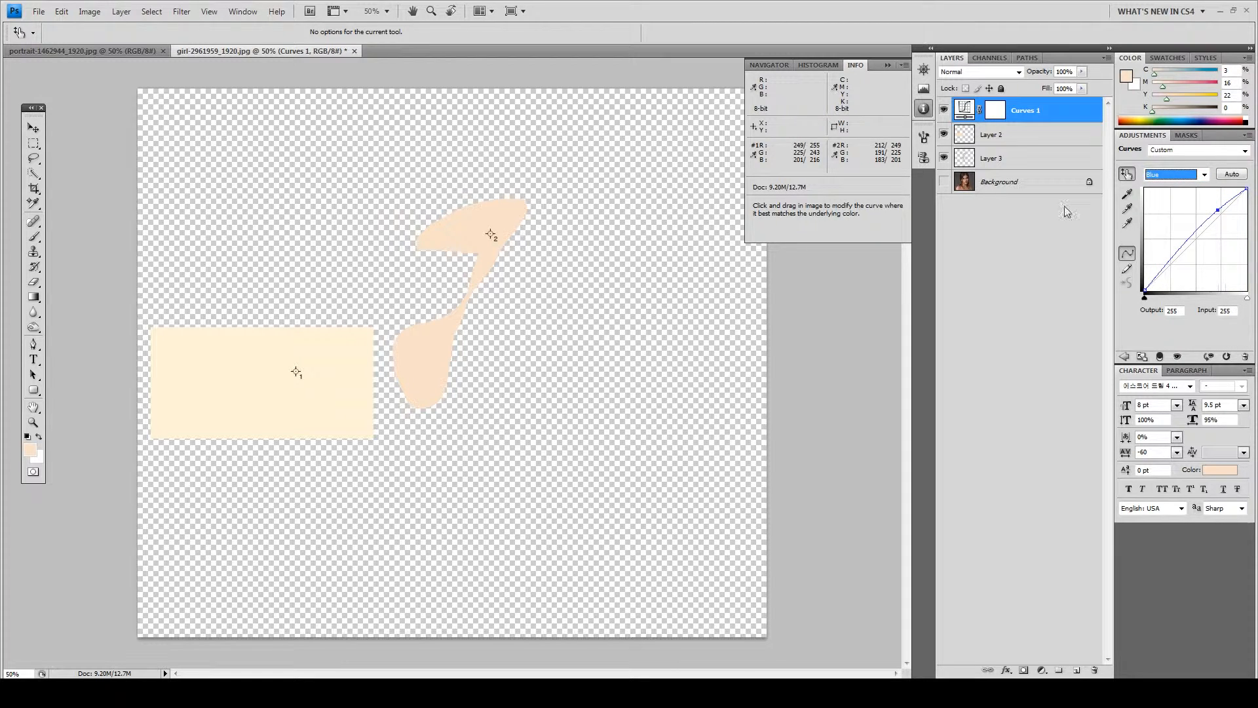
# Place the swatch Layer 2 above Curves 1 in the layer stack
pyautogui.click(982, 138)
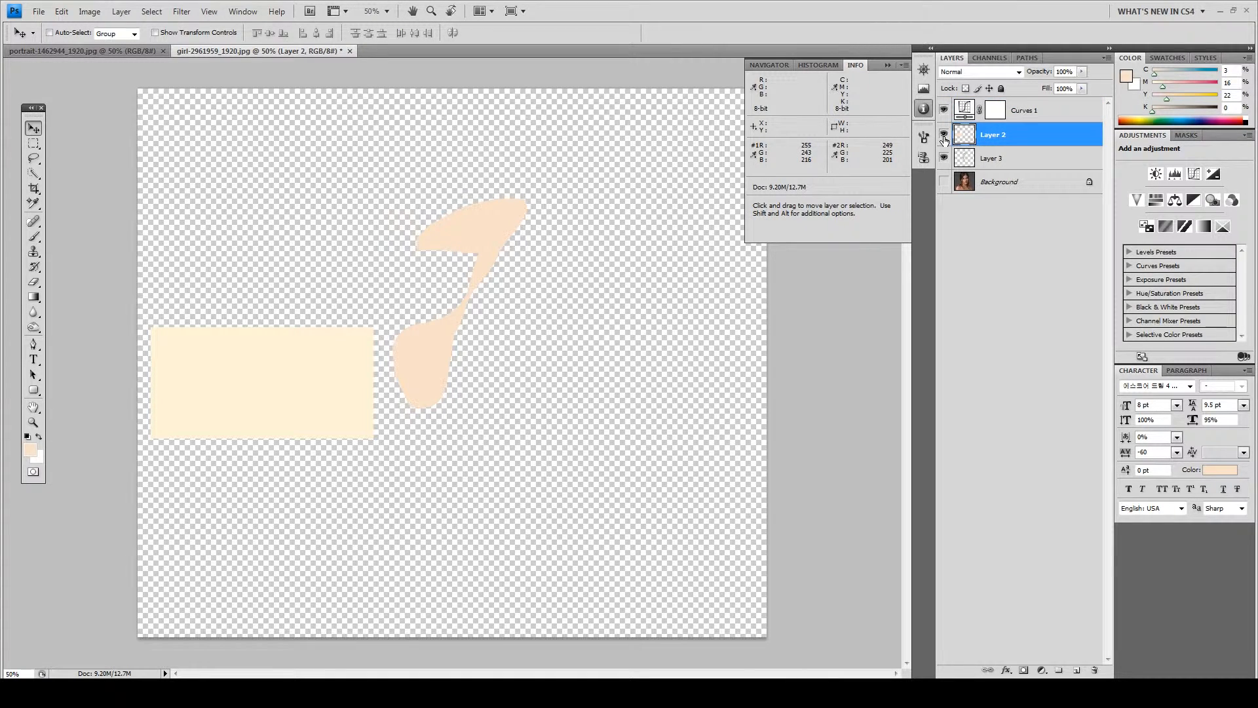
pyautogui.click(944, 135)
pyautogui.click(944, 135)
pyautogui.moveTo(997, 137); pyautogui.dragTo(986, 103)
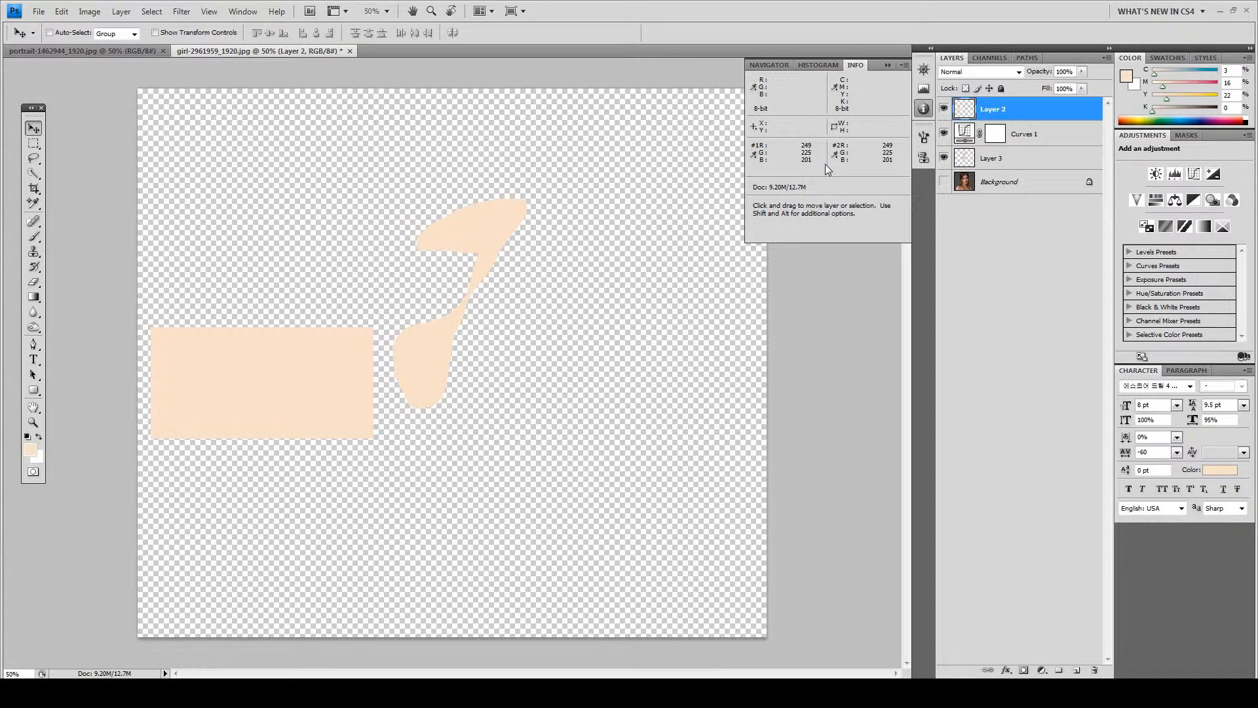
# Show the Background portrait and delete the Layer 3 skin patch
pyautogui.click(968, 161)
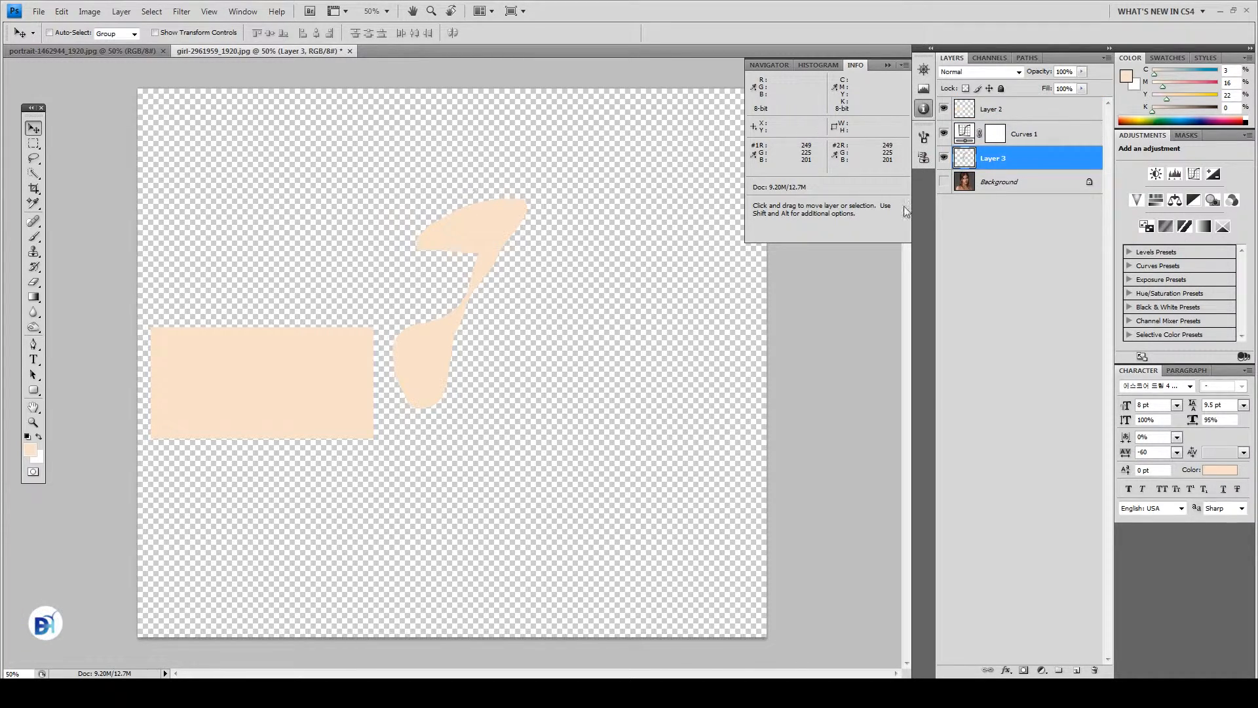
pyautogui.click(947, 187)
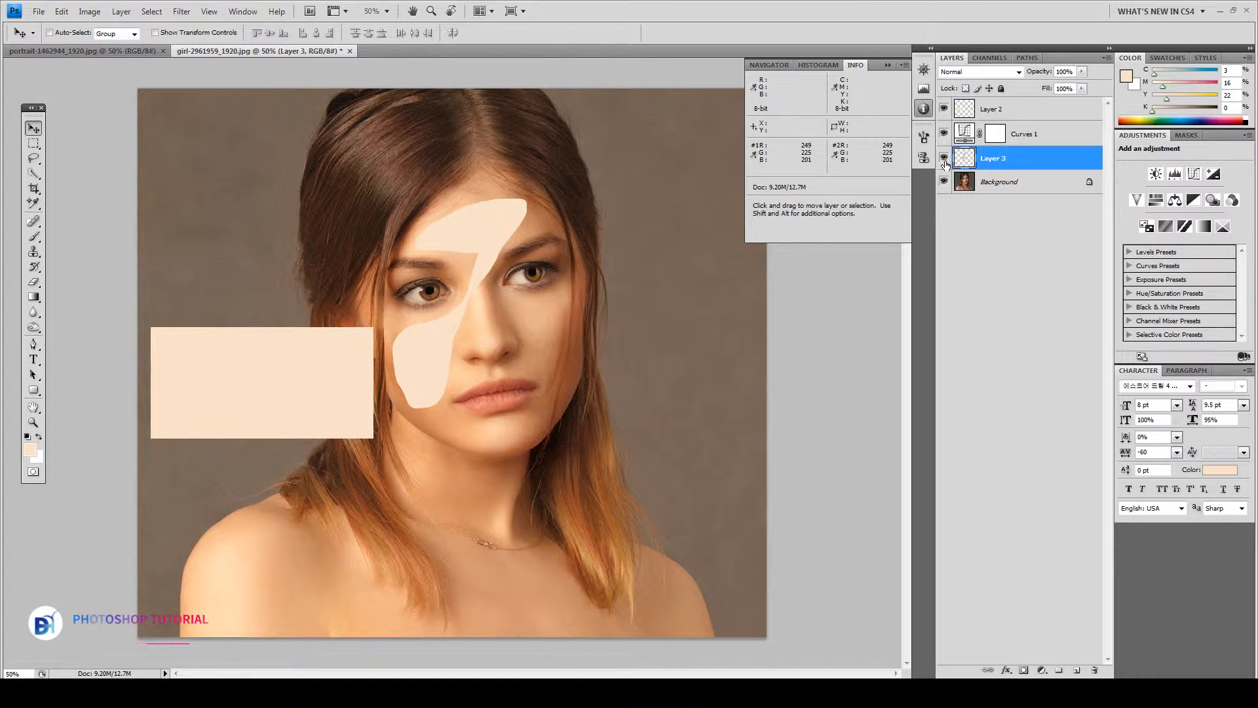
pyautogui.click(944, 160)
pyautogui.click(944, 160)
pyautogui.click(945, 161)
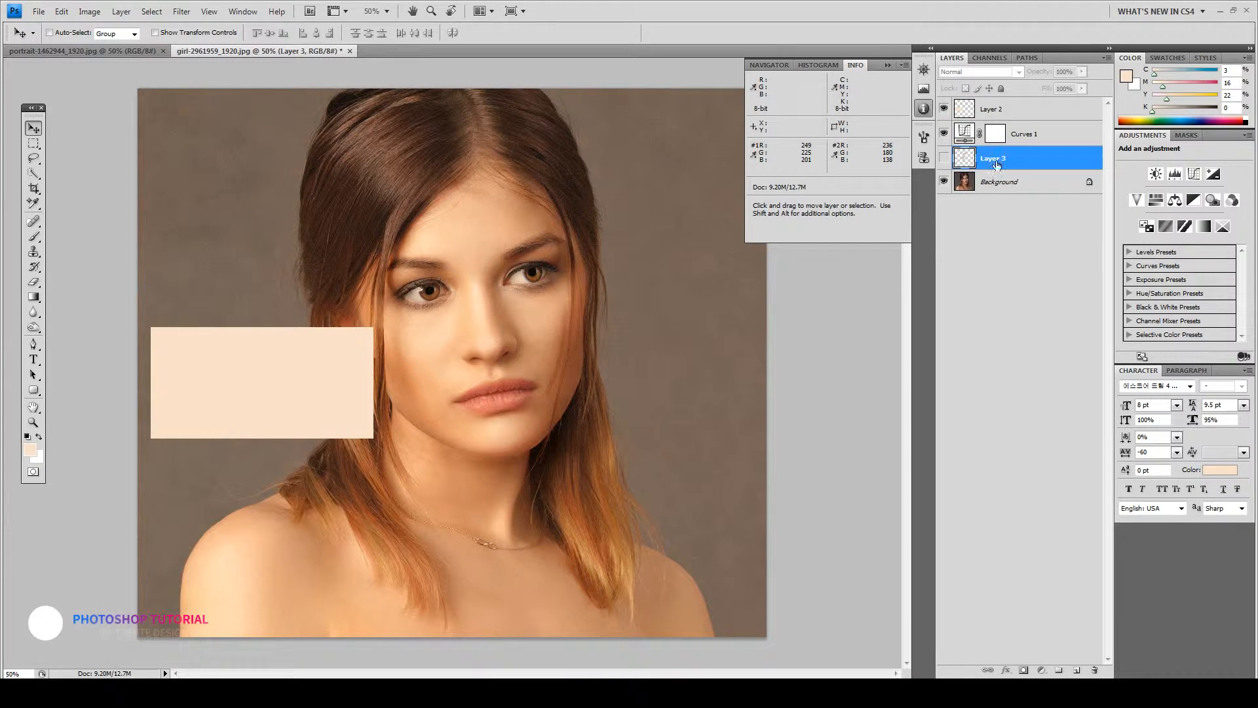
pyautogui.click(1094, 670)
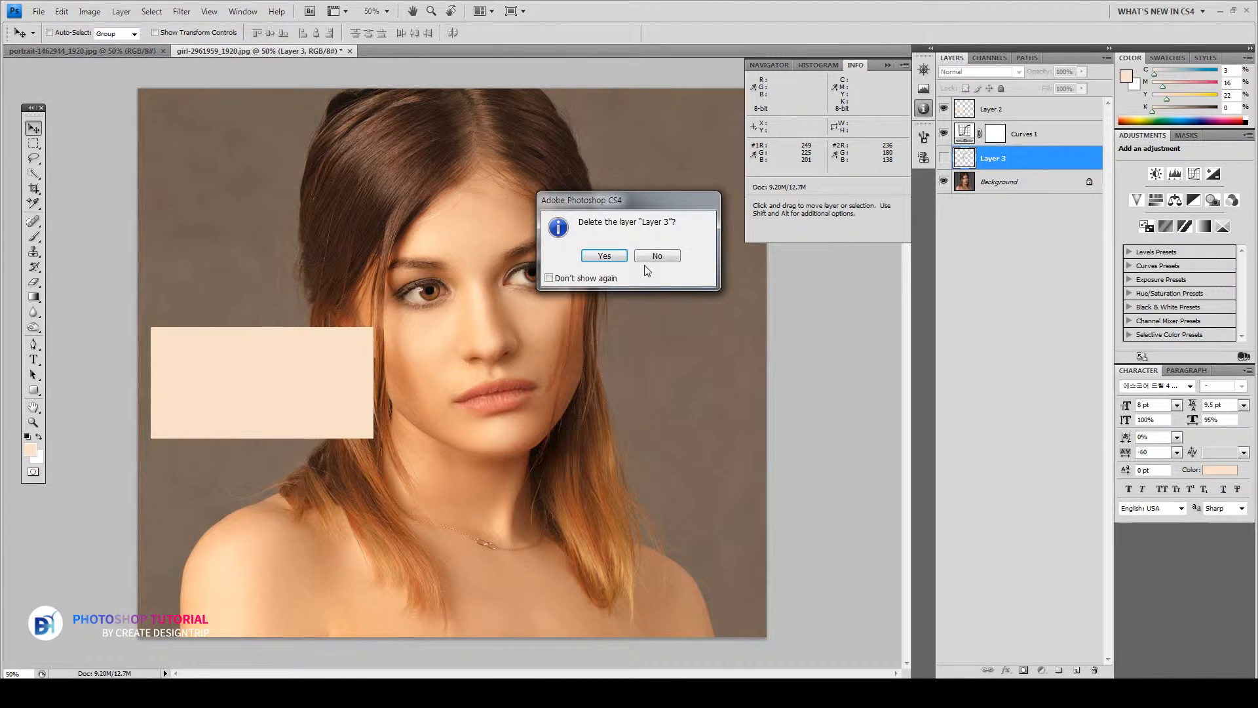
pyautogui.click(604, 259)
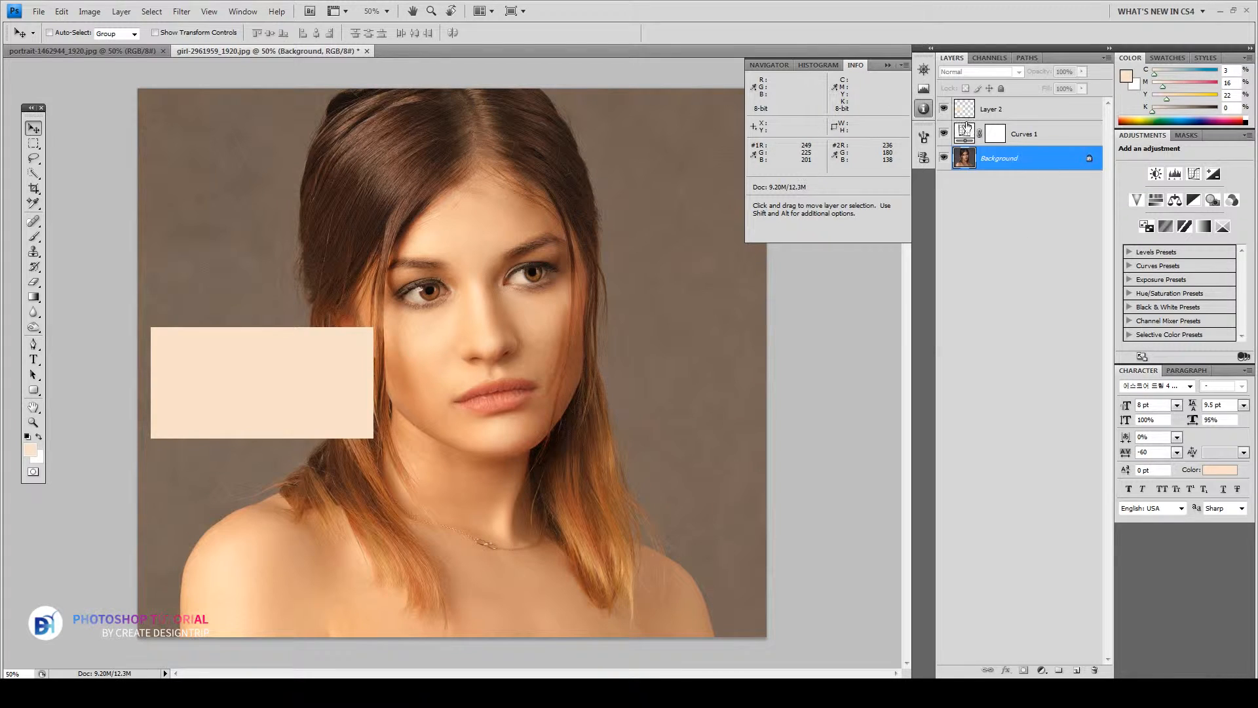
# Delete the swatch Layer 2
pyautogui.click(944, 109)
pyautogui.click(944, 108)
pyautogui.click(997, 112)
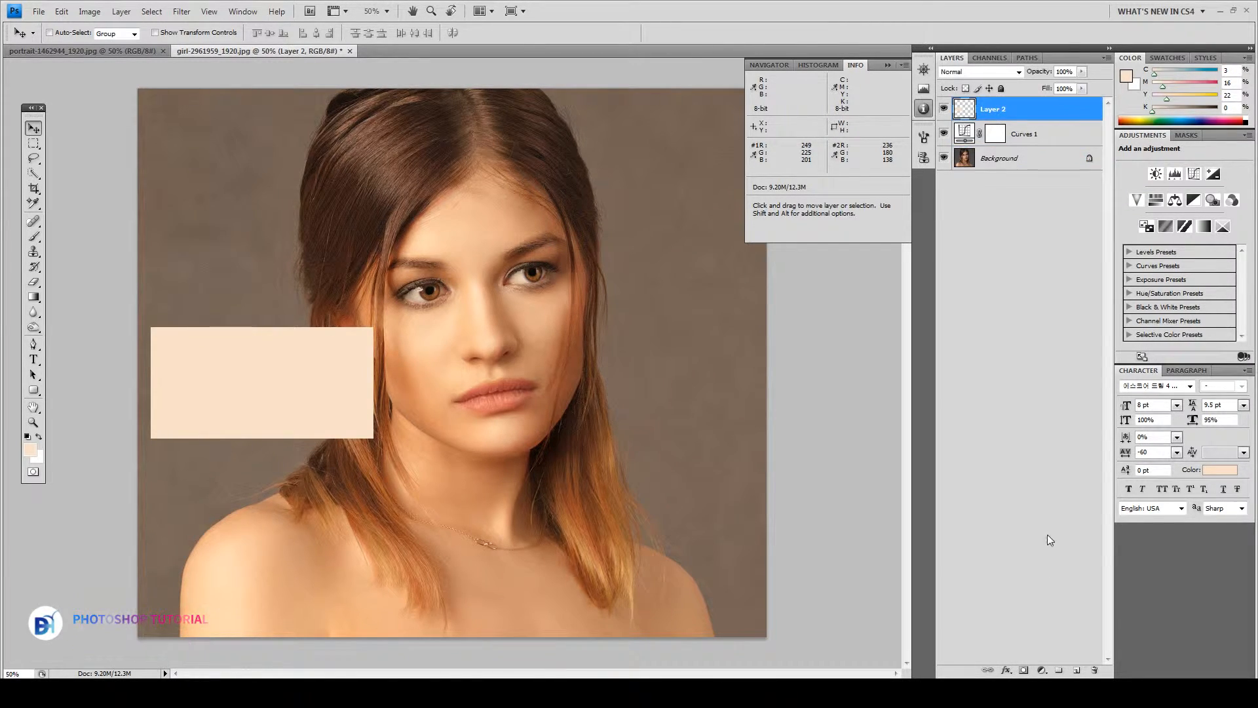
pyautogui.click(1095, 670)
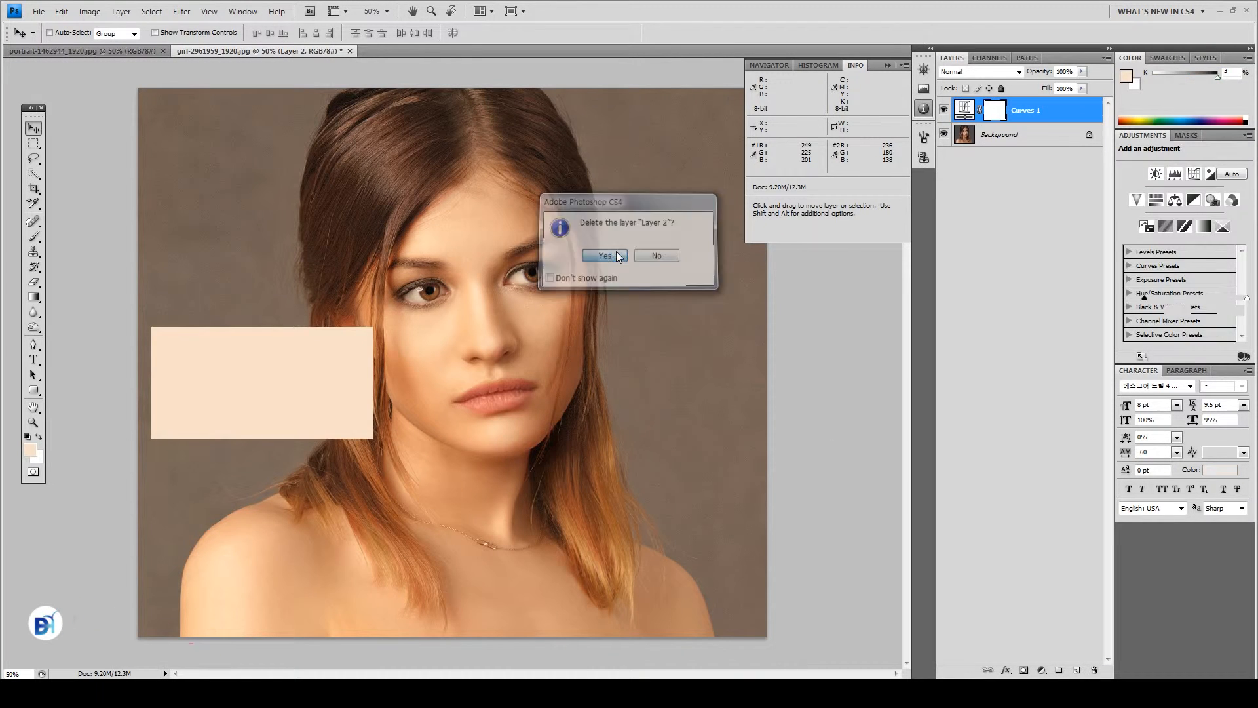
pyautogui.click(603, 256)
# Toggle Curves 1 off and on to compare the warmed portrait, leaving it on
pyautogui.click(944, 110)
pyautogui.click(944, 110)
pyautogui.click(944, 110)
pyautogui.click(945, 110)
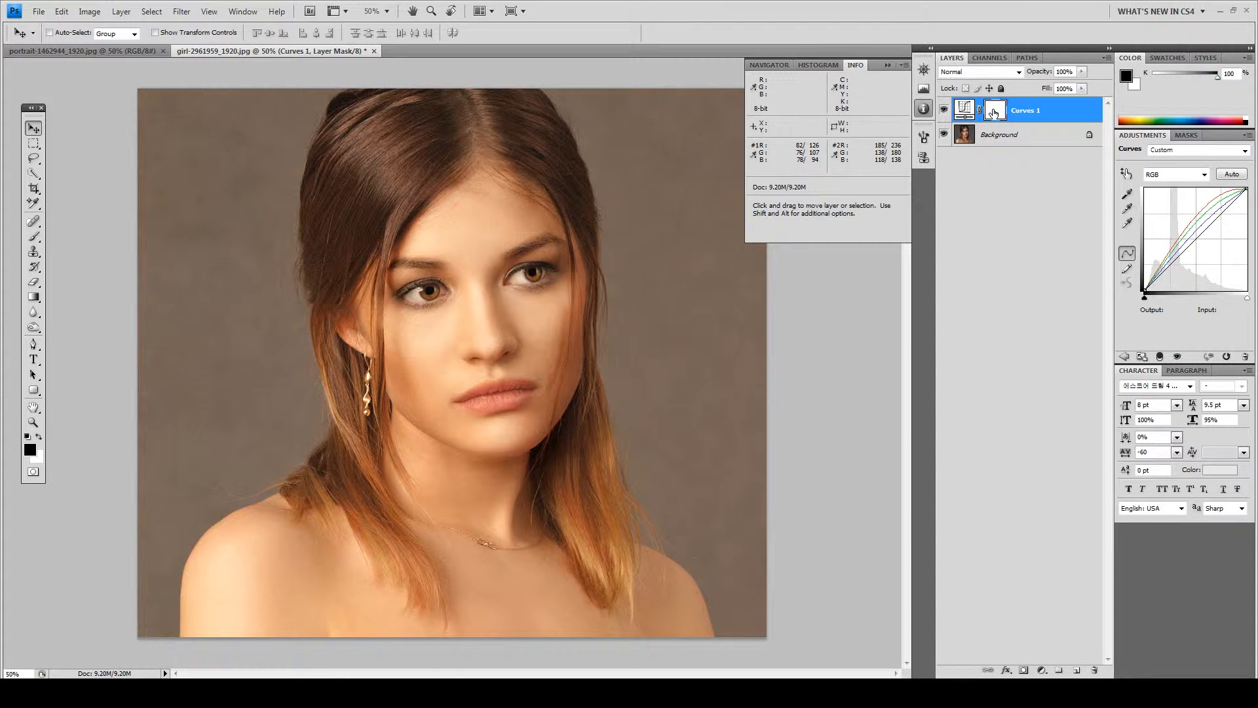
# Invert the Curves 1 mask to hide the adjustment, then start Color Range on the Background layer
pyautogui.hotkey('ctrl', 'i')
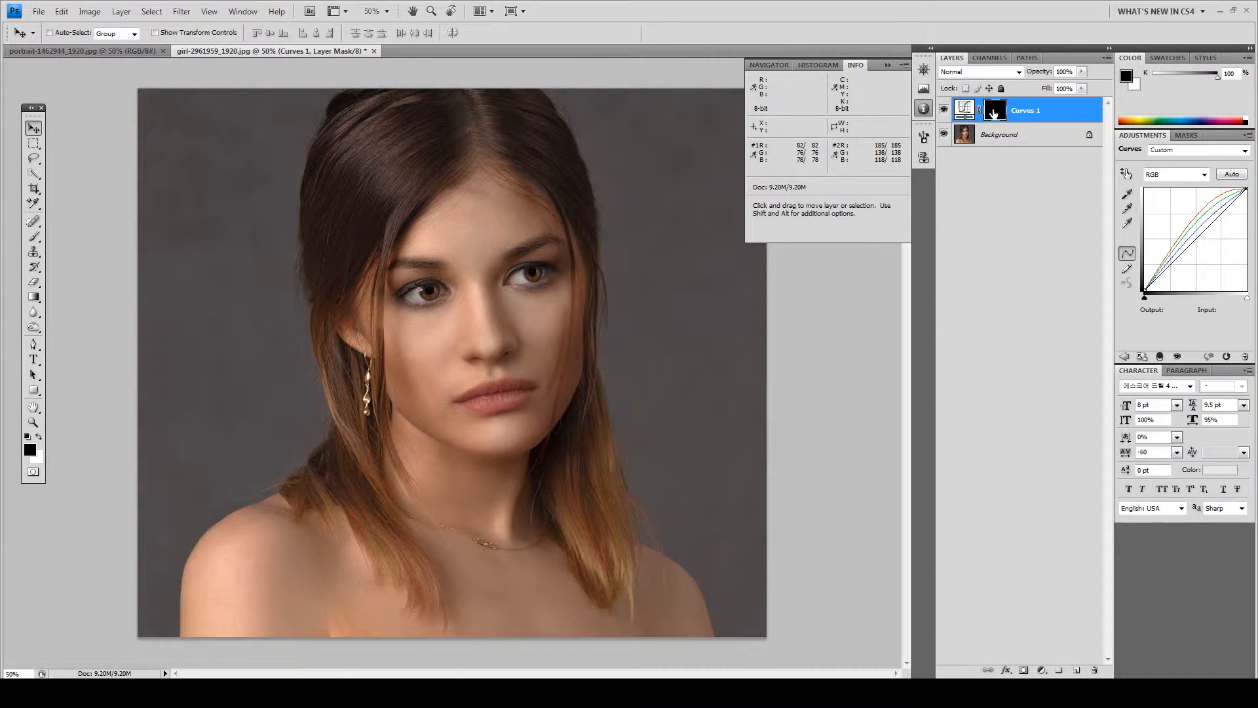
pyautogui.click(986, 140)
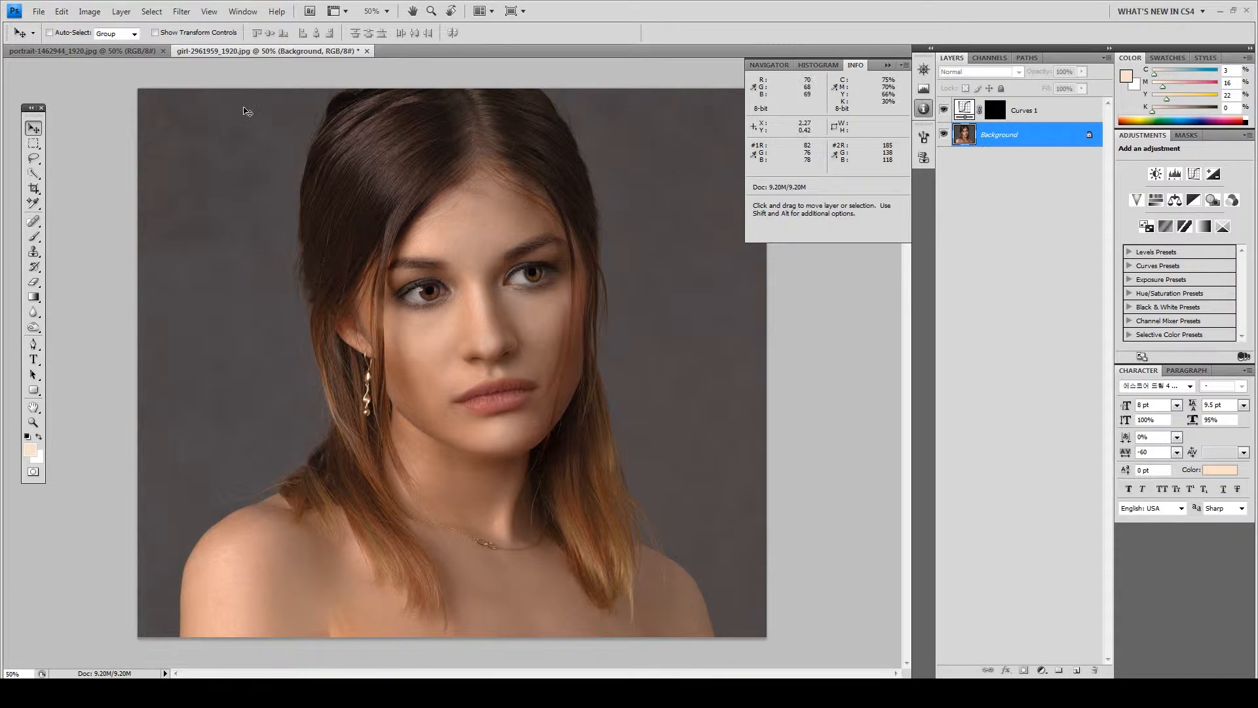
pyautogui.click(152, 12)
pyautogui.click(165, 126)
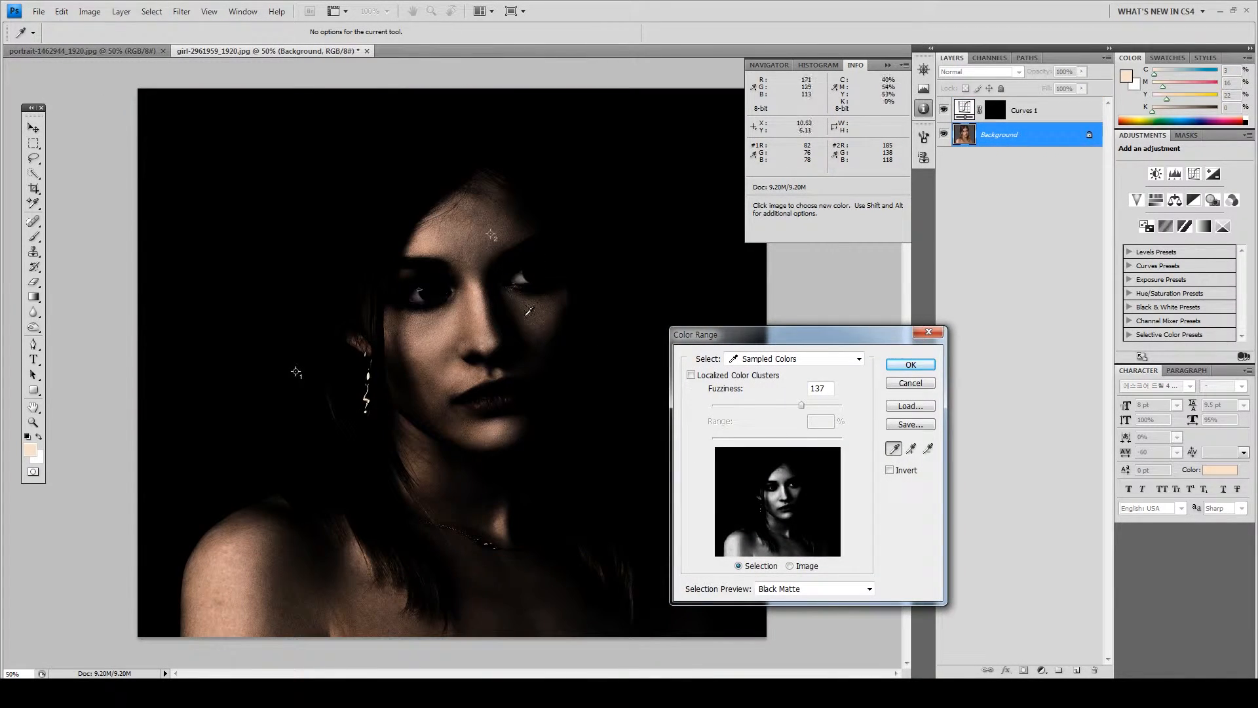
# Sample the face and forehead skin, widen Fuzziness to about 156, and confirm the skin selection
pyautogui.click(443, 236)
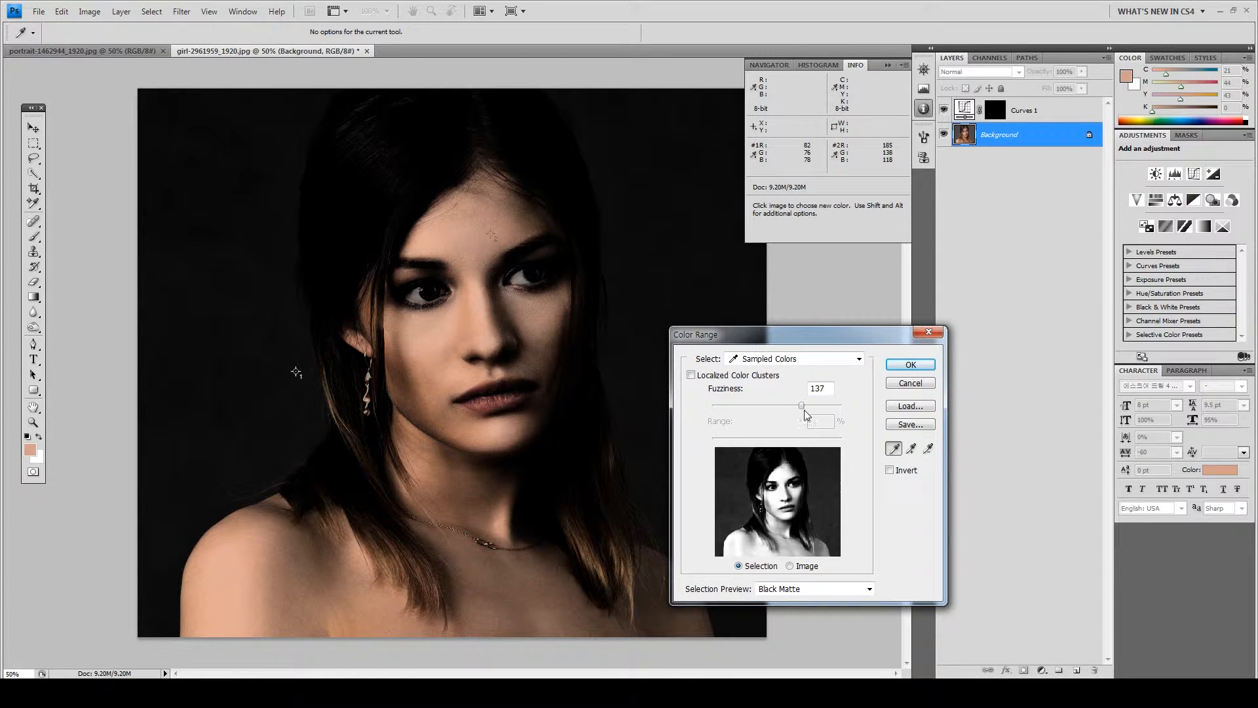
pyautogui.moveTo(806, 406); pyautogui.dragTo(827, 424)
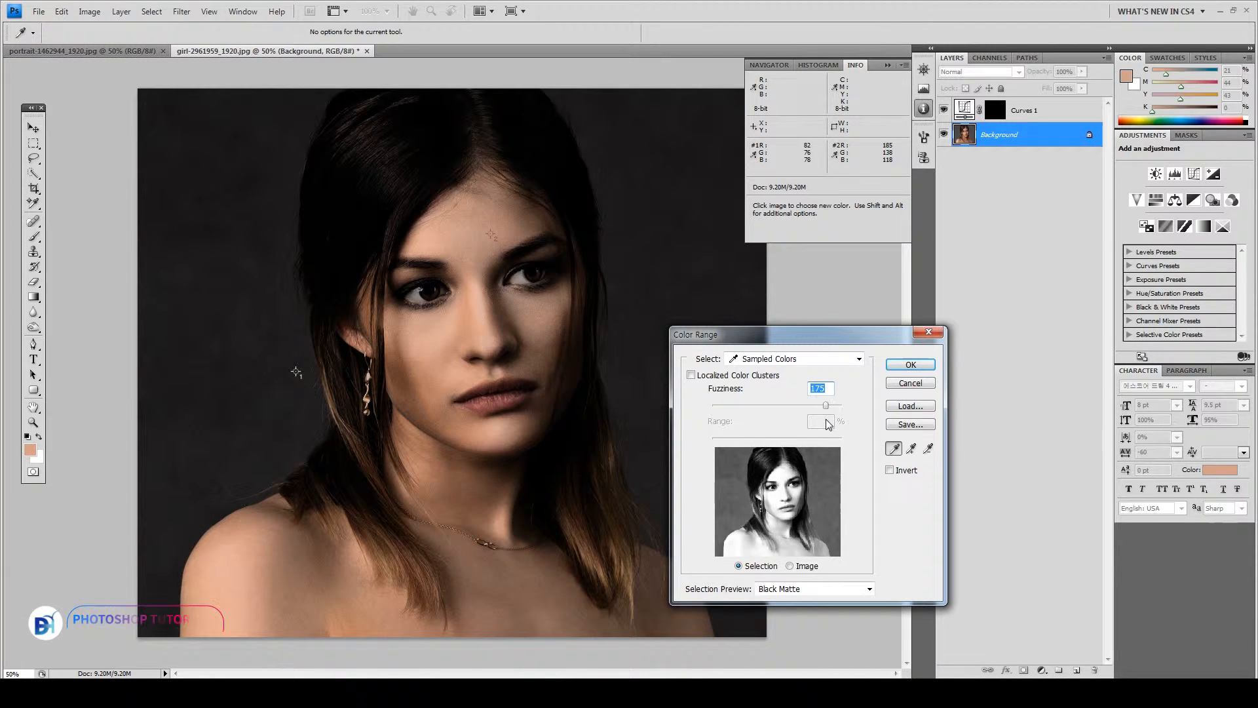
pyautogui.click(432, 245)
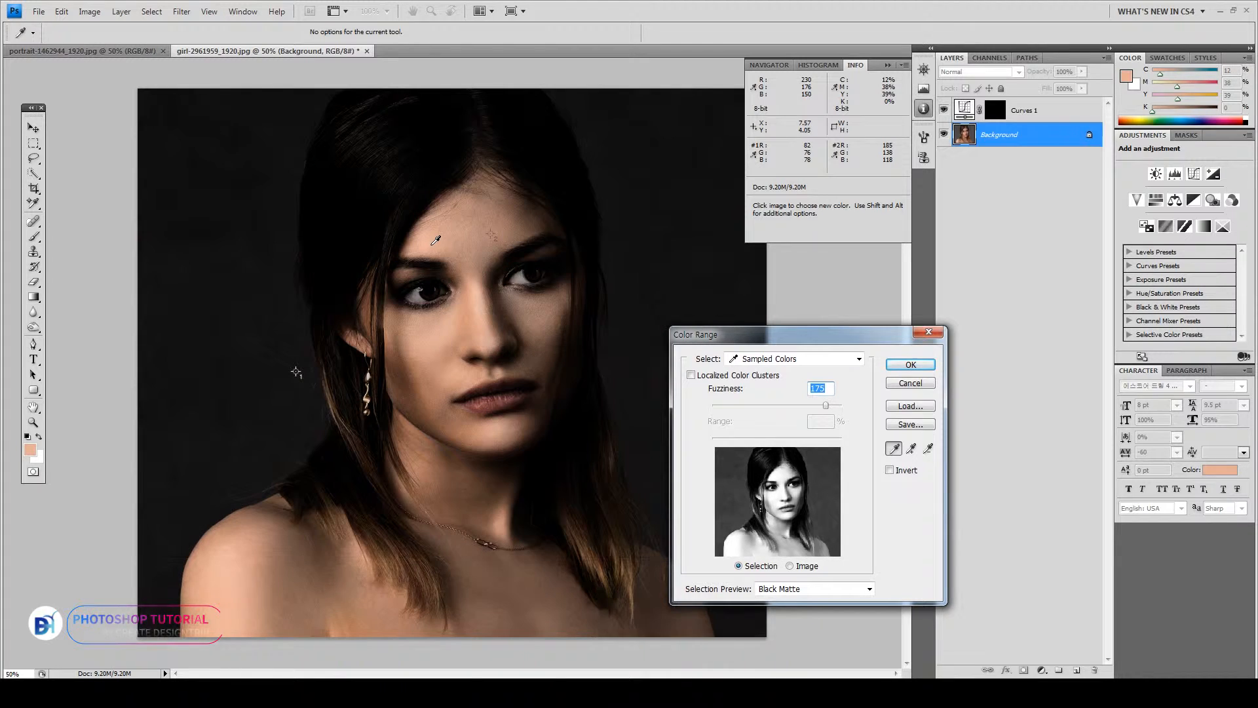
pyautogui.click(440, 233)
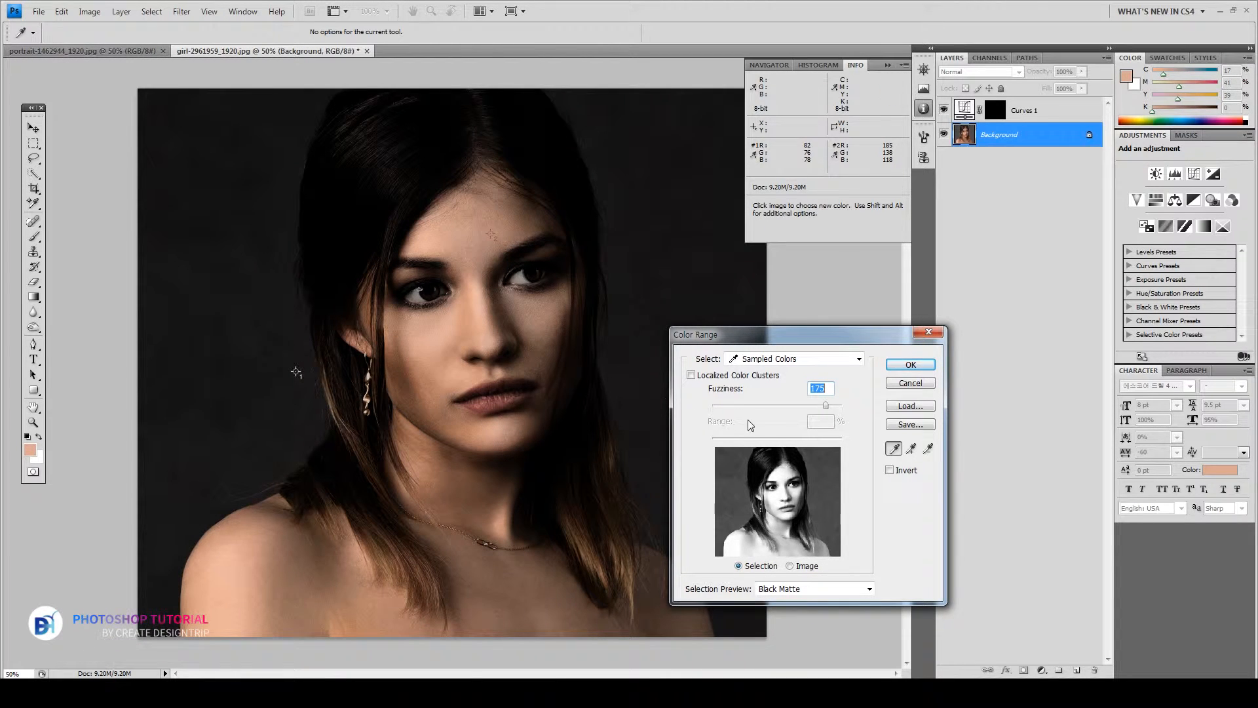
pyautogui.moveTo(827, 407)
pyautogui.mouseDown()
pyautogui.moveTo(833, 419)
pyautogui.moveTo(810, 418)
pyautogui.mouseUp()
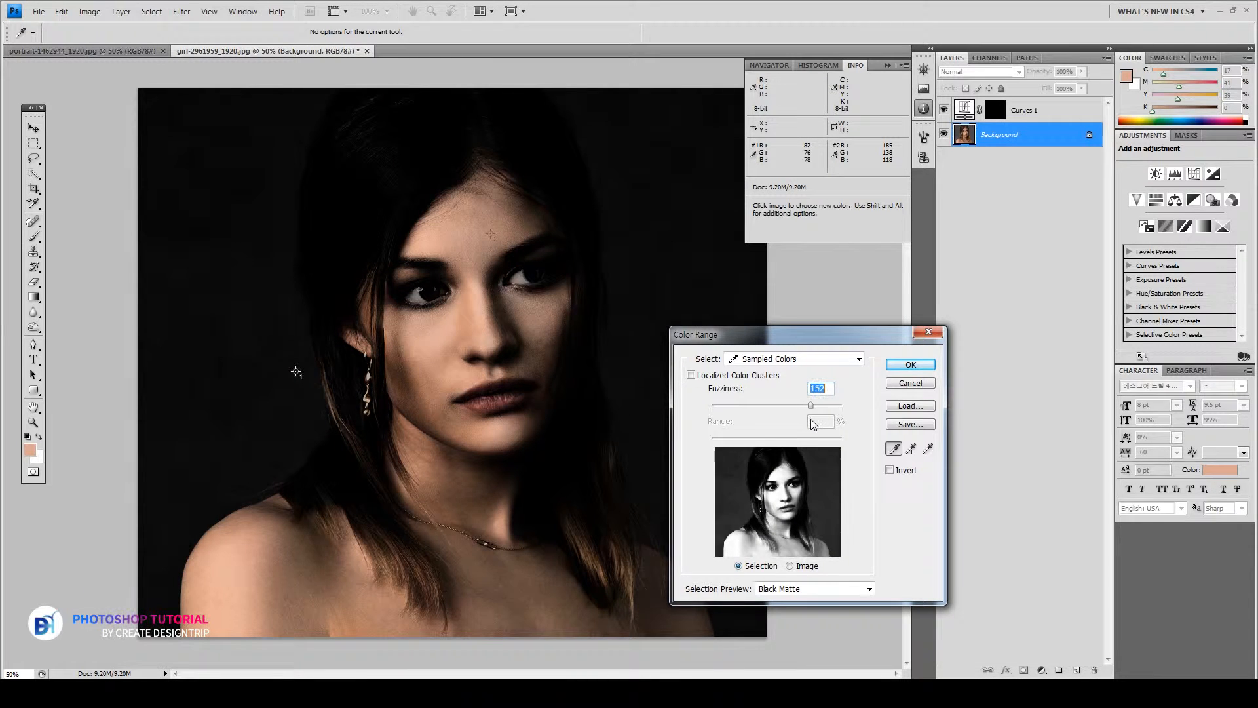
pyautogui.click(909, 365)
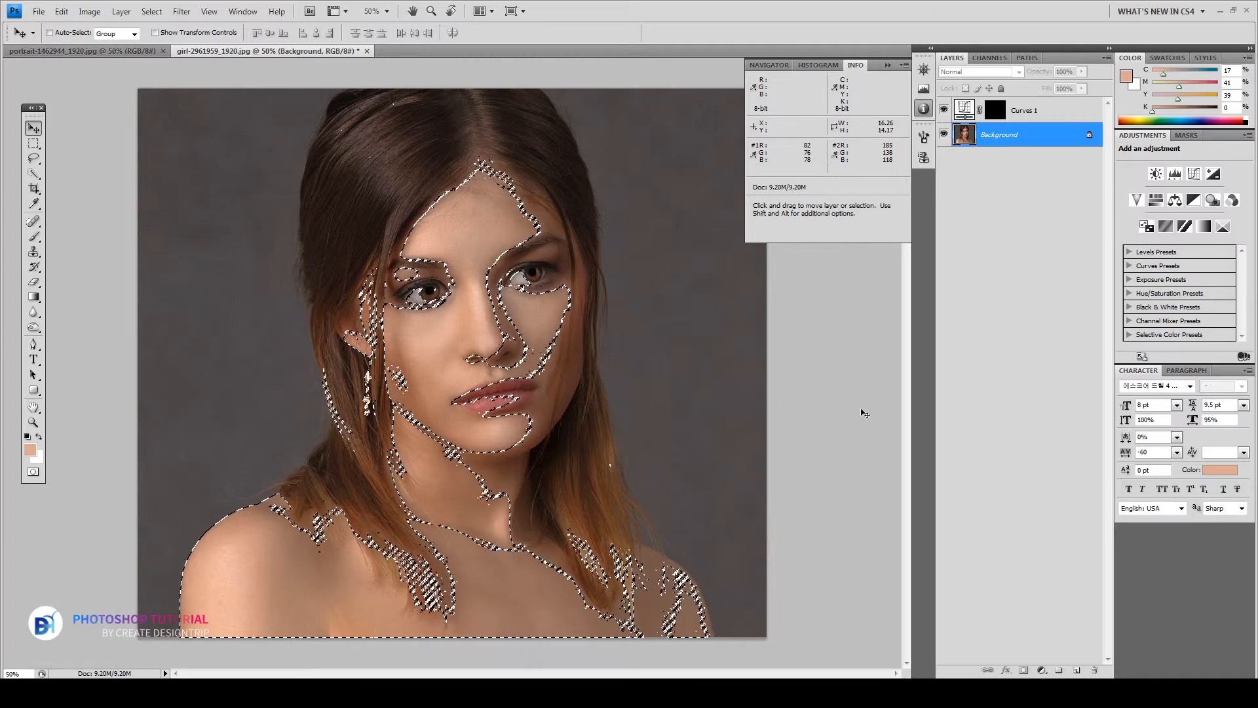
# Fill the skin-tone selection on the Curves 1 mask with white, then deselect
pyautogui.click(997, 109)
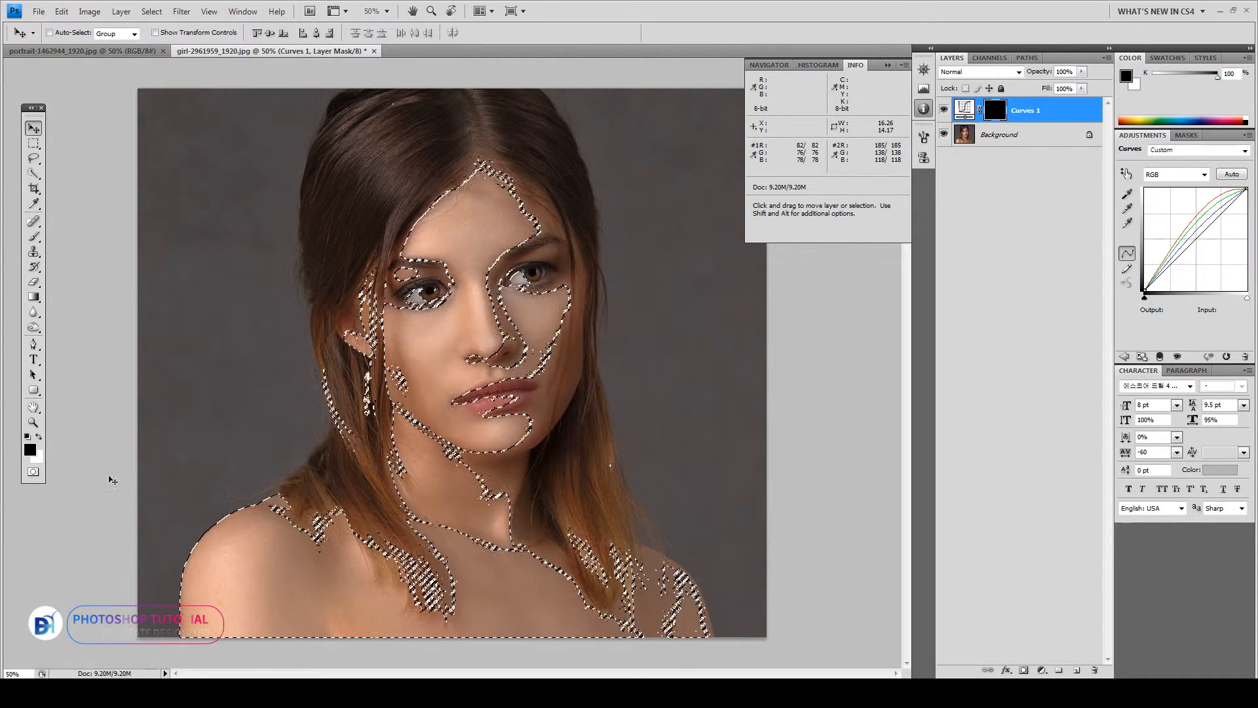
pyautogui.click(41, 438)
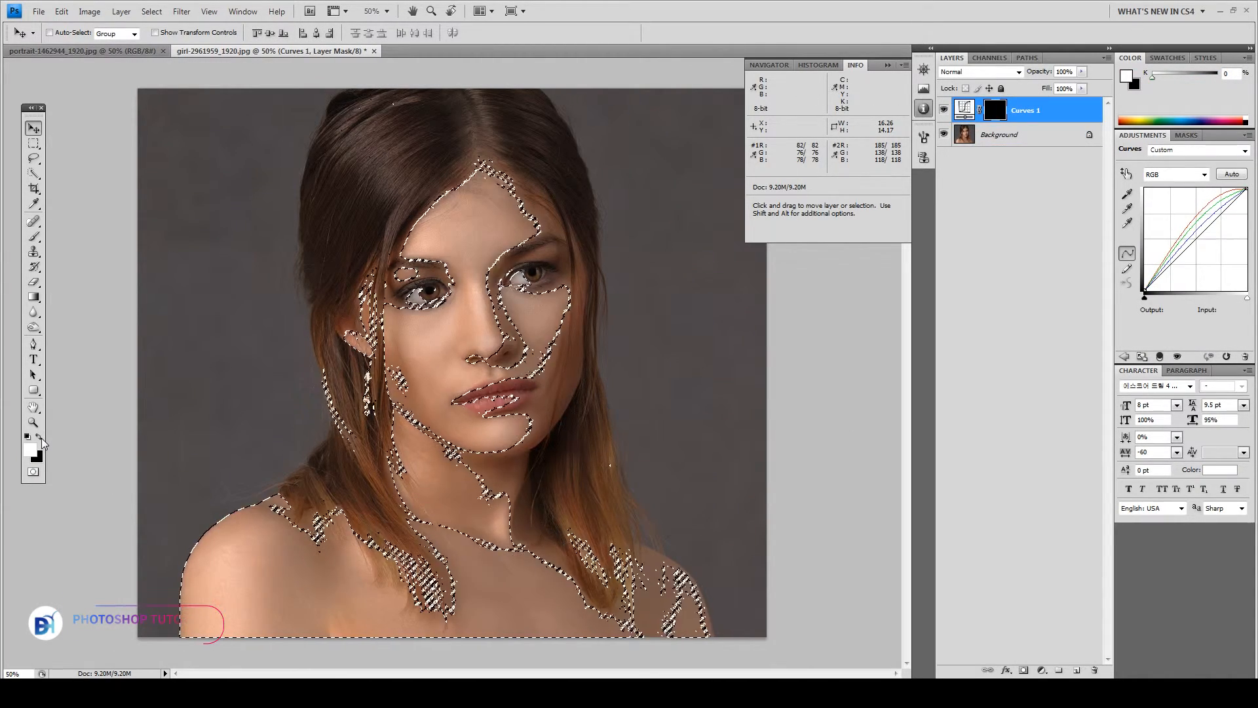
pyautogui.click(30, 452)
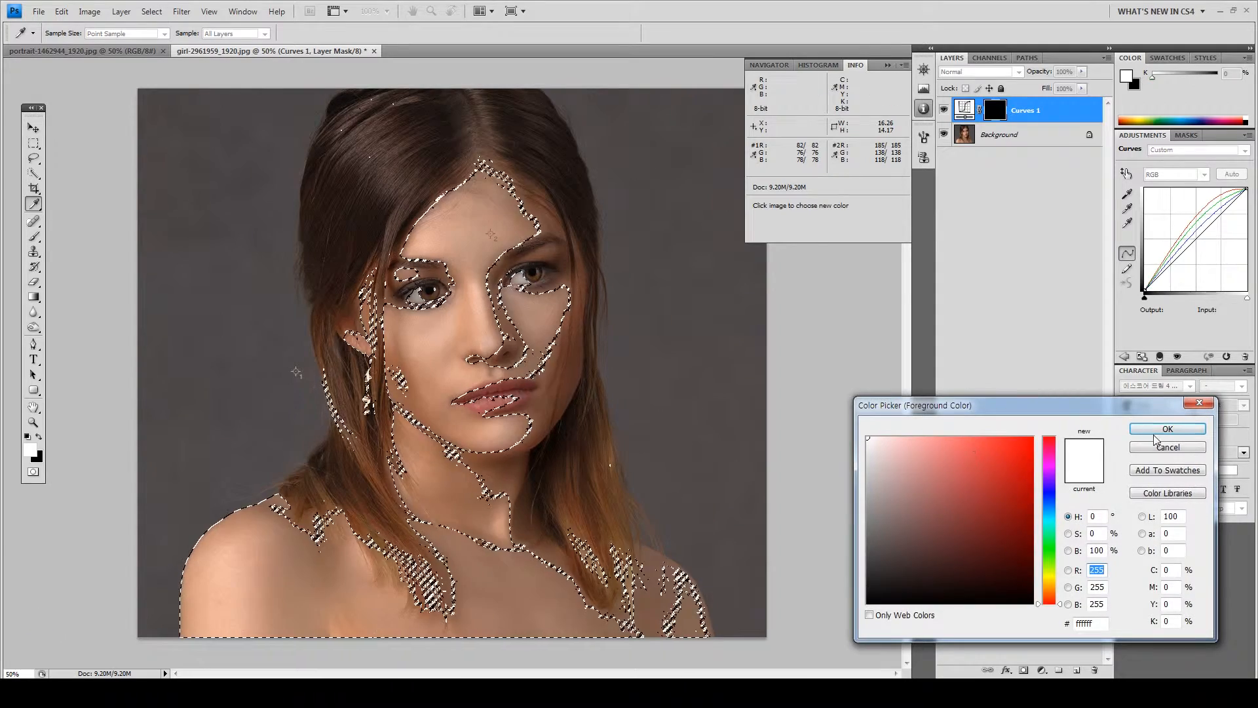
pyautogui.click(1158, 426)
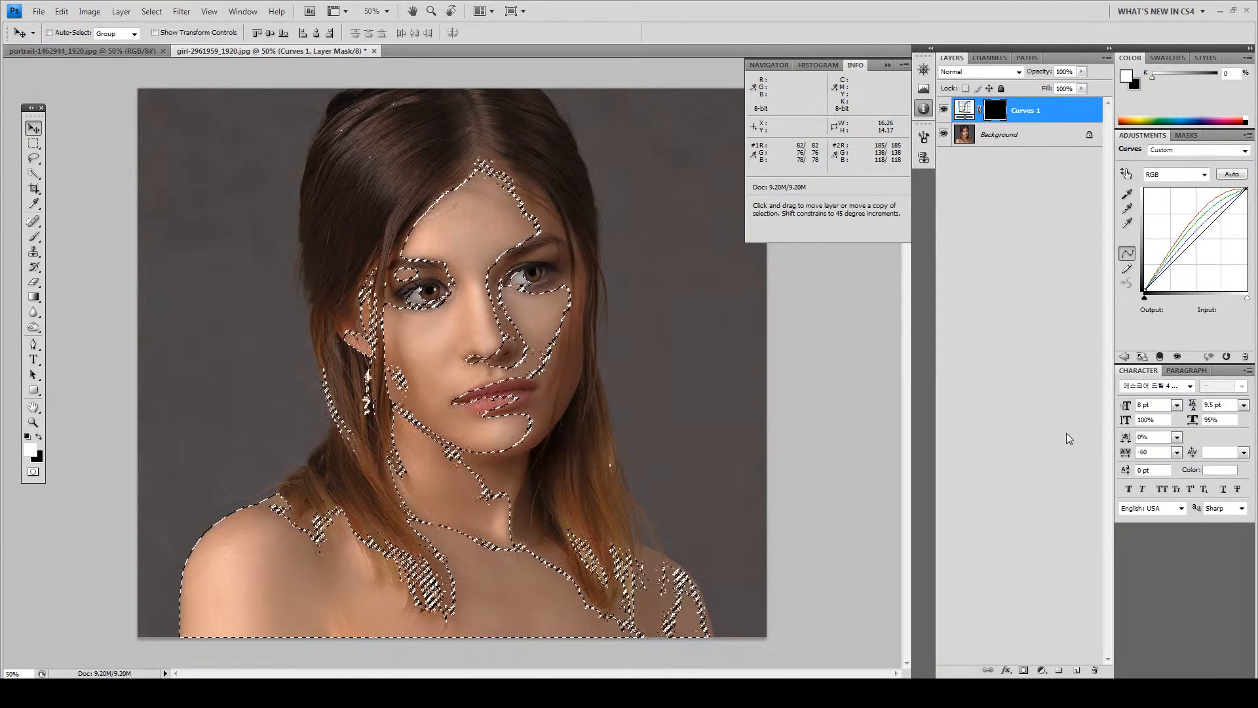
pyautogui.hotkey('alt', 'BackSpace')
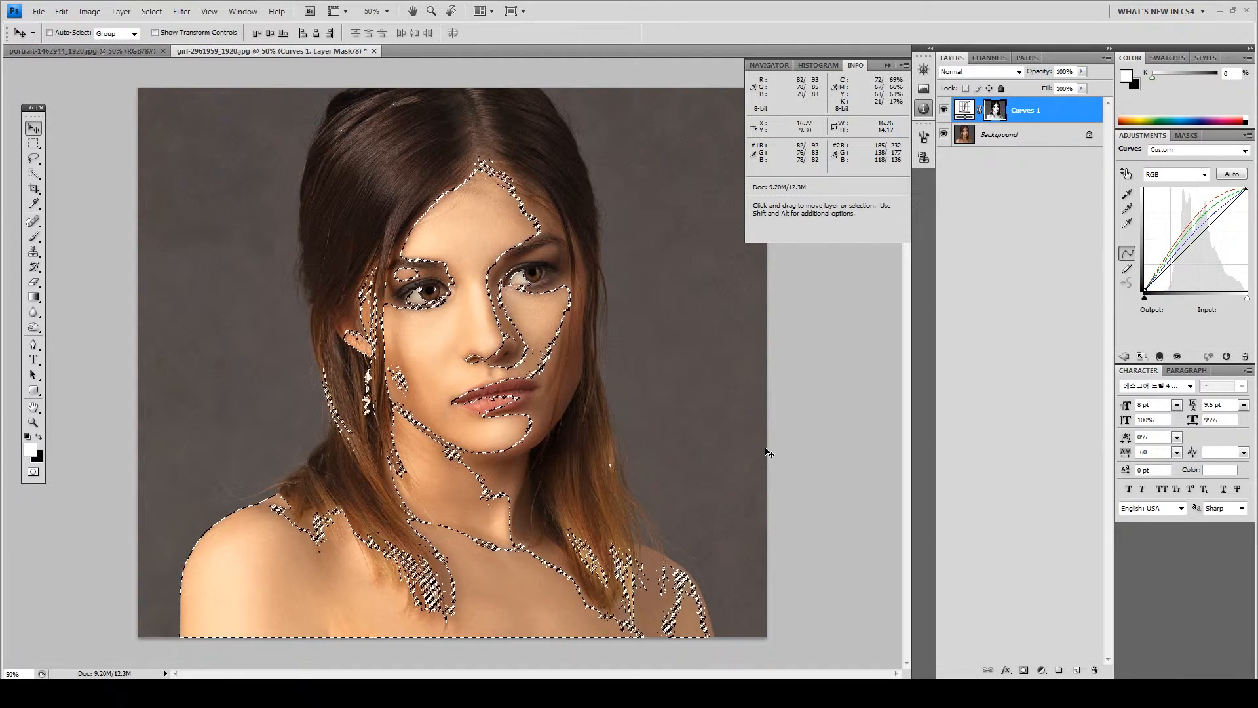
pyautogui.hotkey('ctrl', 'd')
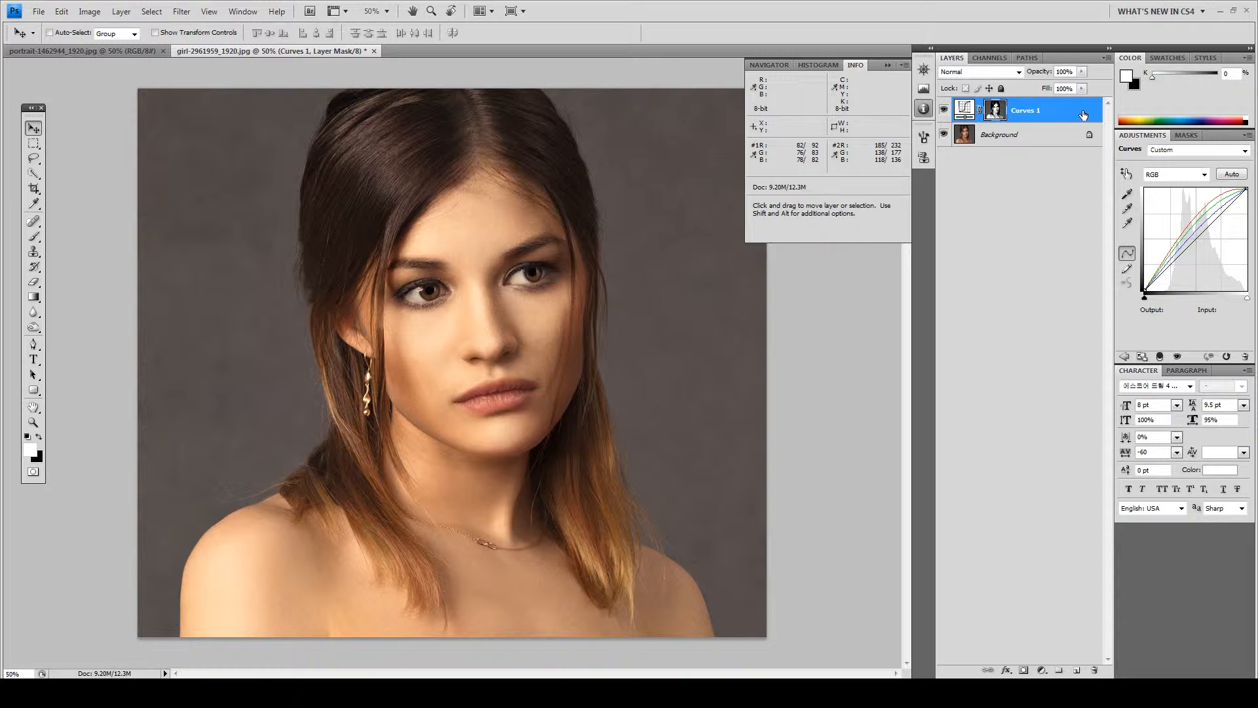
pyautogui.doubleClick(1088, 114)
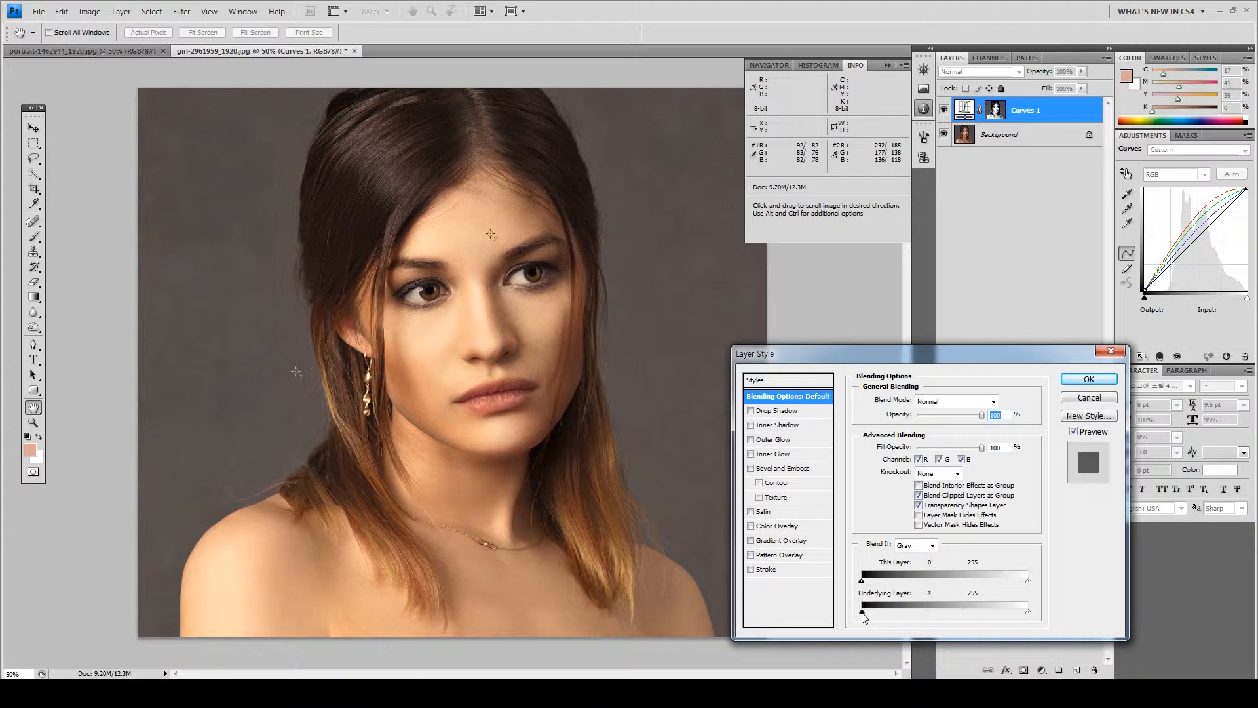
pyautogui.moveTo(874, 614); pyautogui.dragTo(916, 622)
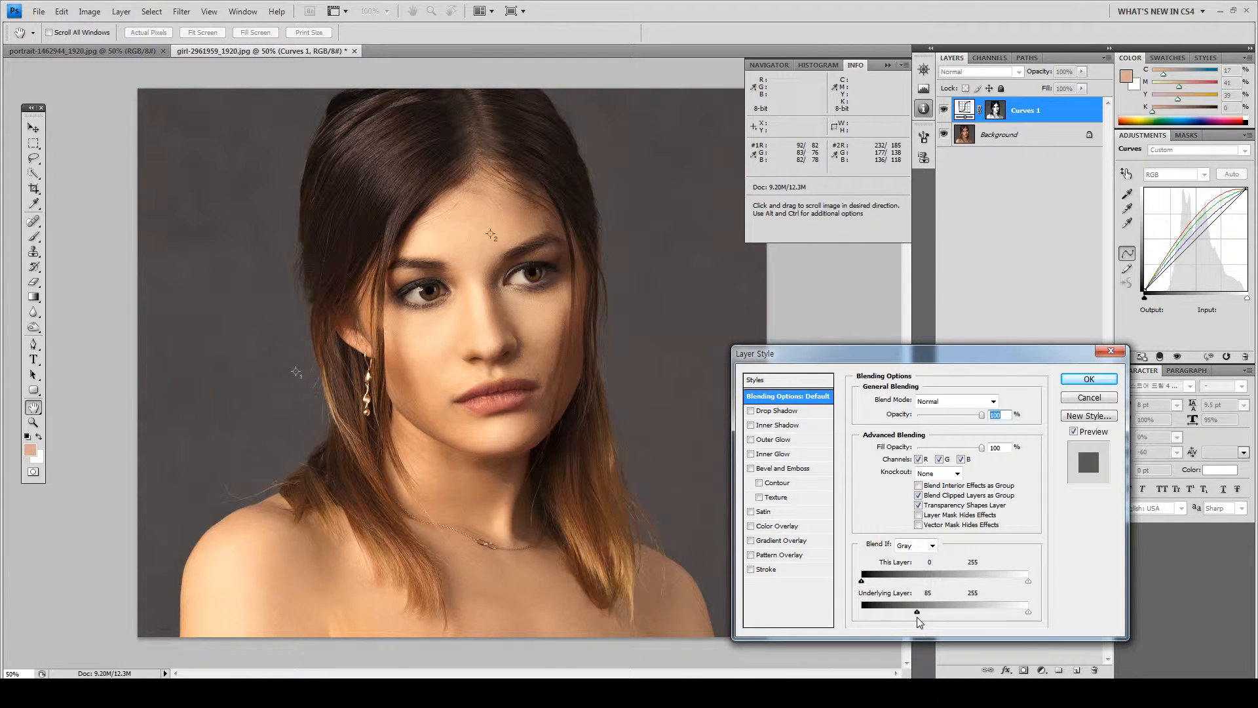
pyautogui.moveTo(918, 617)
pyautogui.mouseDown()
pyautogui.moveTo(867, 617)
pyautogui.moveTo(901, 617)
pyautogui.mouseUp()
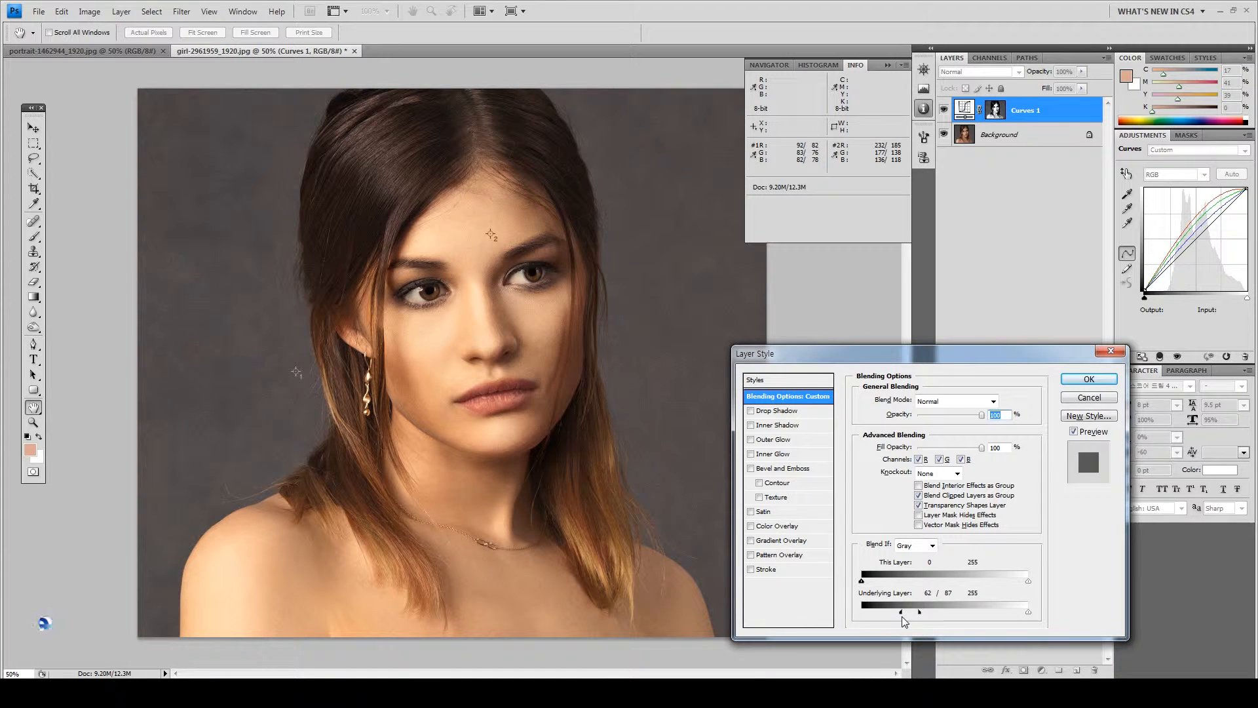
pyautogui.click(1070, 402)
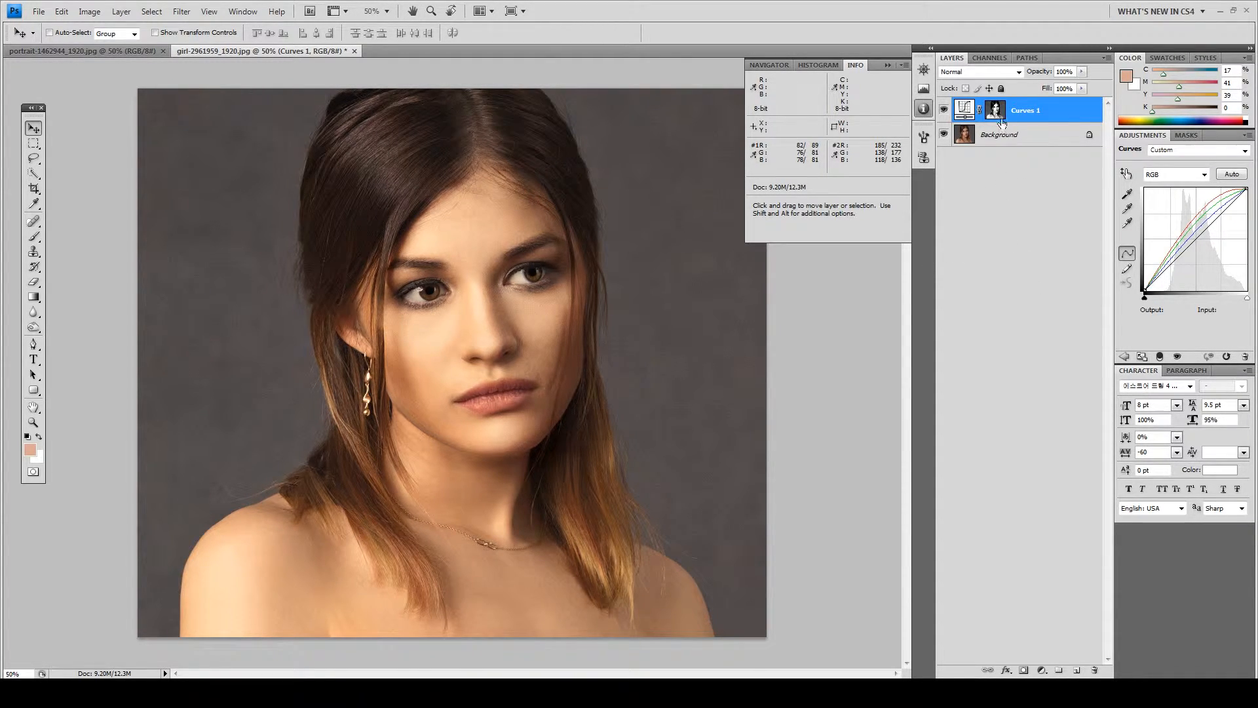
# Toggle Curves 1 visibility several times to compare the portrait with and without the brightening
pyautogui.click(945, 113)
pyautogui.click(946, 113)
pyautogui.click(945, 113)
pyautogui.click(945, 113)
pyautogui.click(945, 114)
pyautogui.click(945, 113)
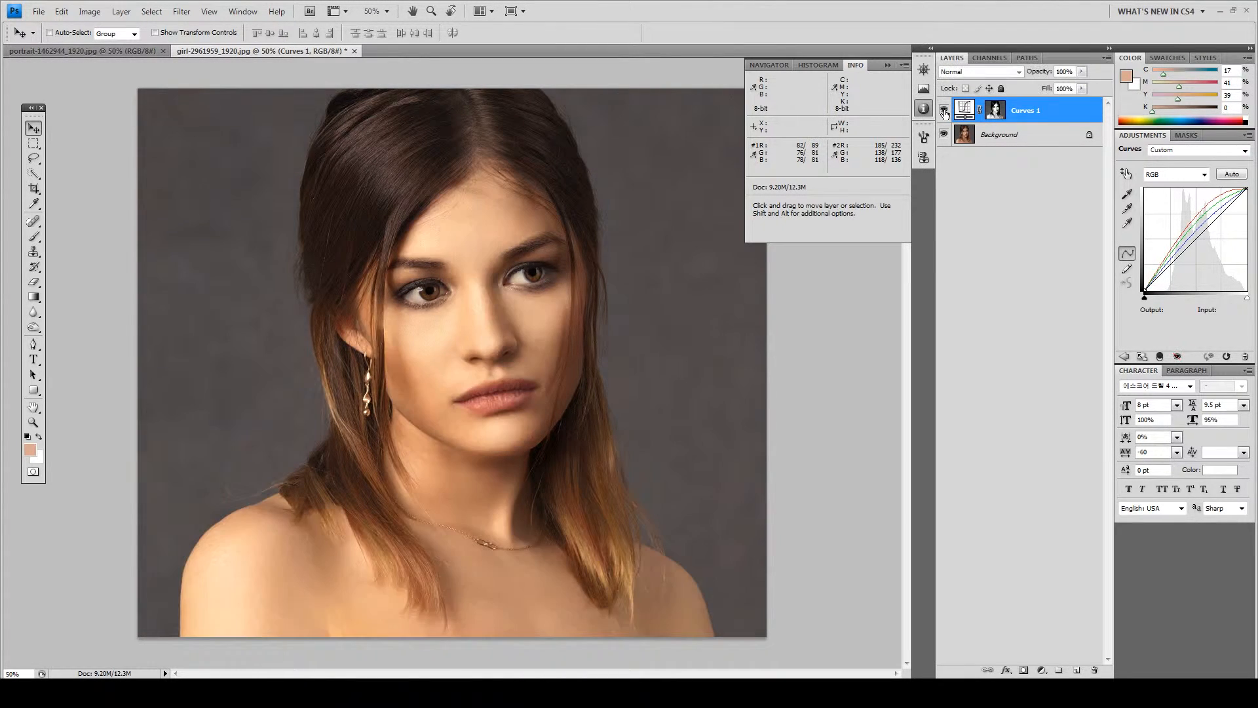
# Set the Curves 1 layer's Fill to 70% and switch to a fuller screen view
pyautogui.click(1081, 90)
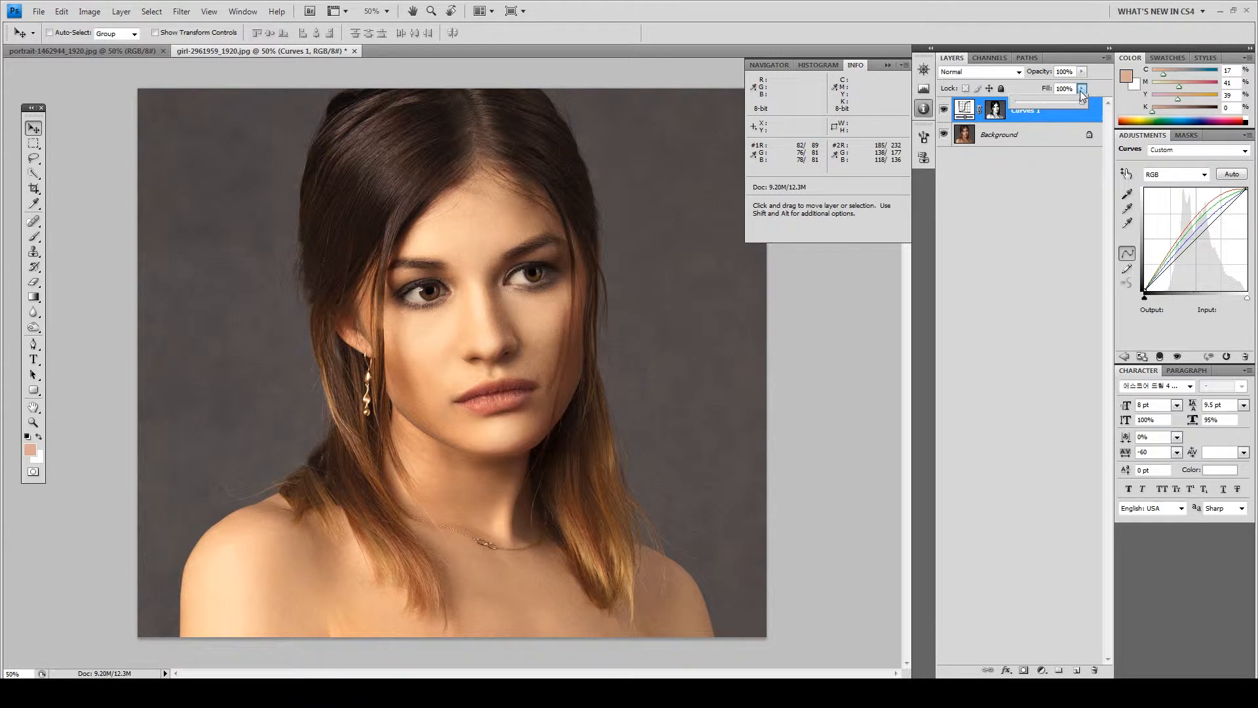
pyautogui.moveTo(1072, 103); pyautogui.dragTo(1059, 104)
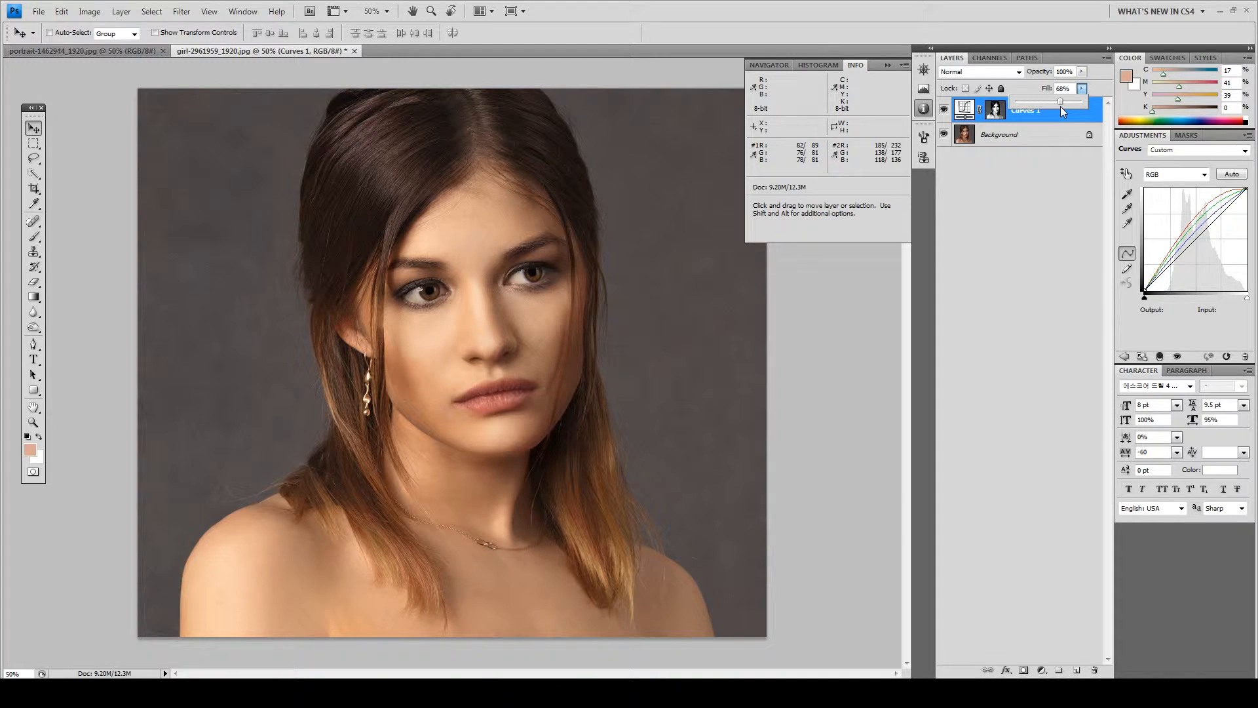
pyautogui.moveTo(1060, 106); pyautogui.dragTo(1054, 105)
pyautogui.write('80')
pyautogui.press('Return')
pyautogui.write('70')
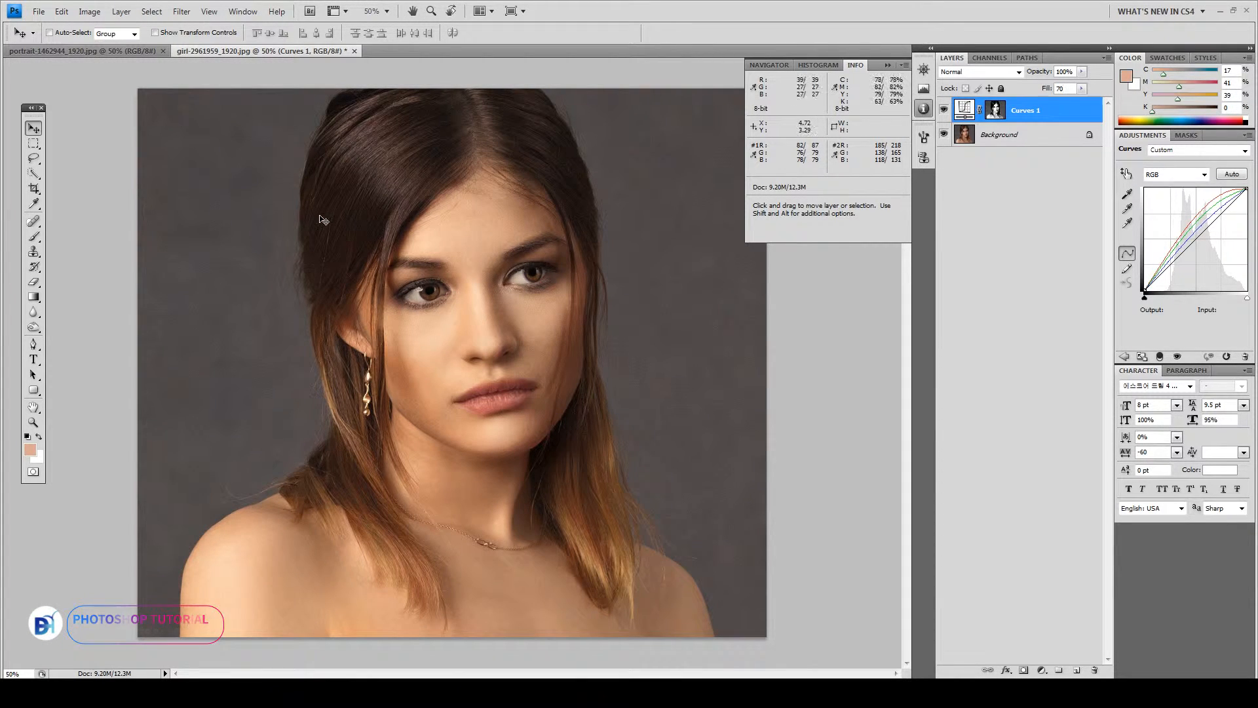
pyautogui.click(35, 129)
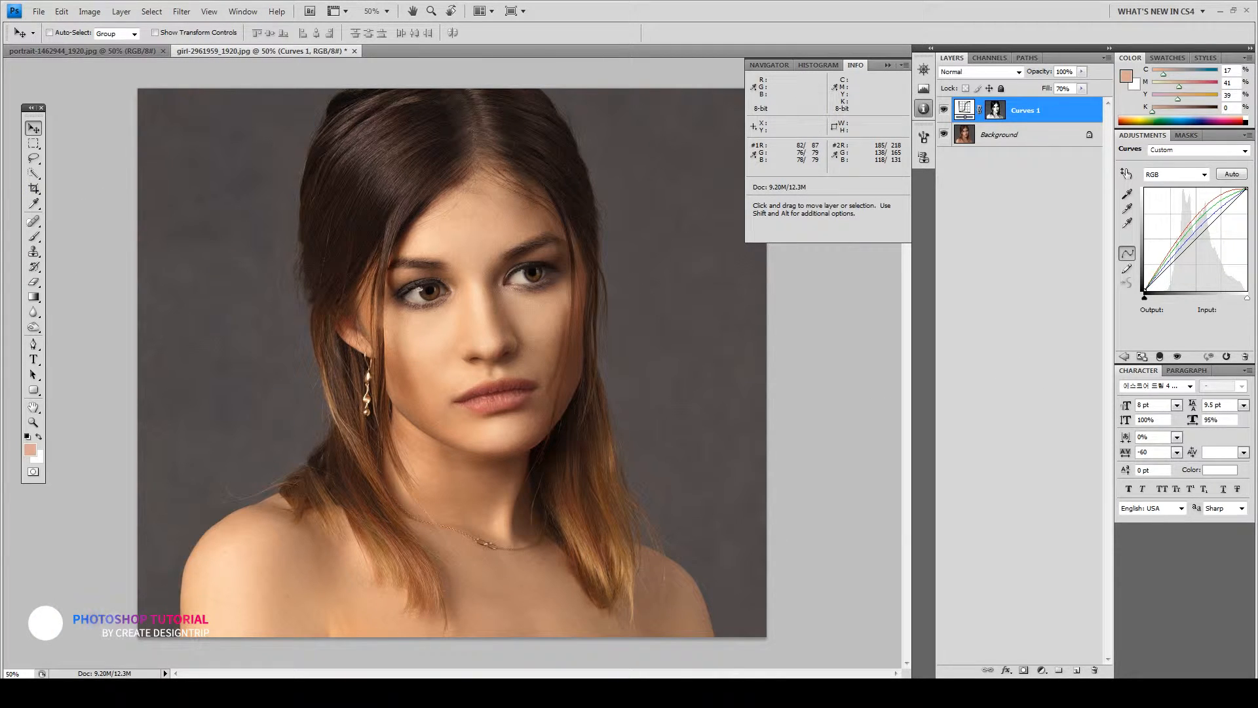
pyautogui.press('f')
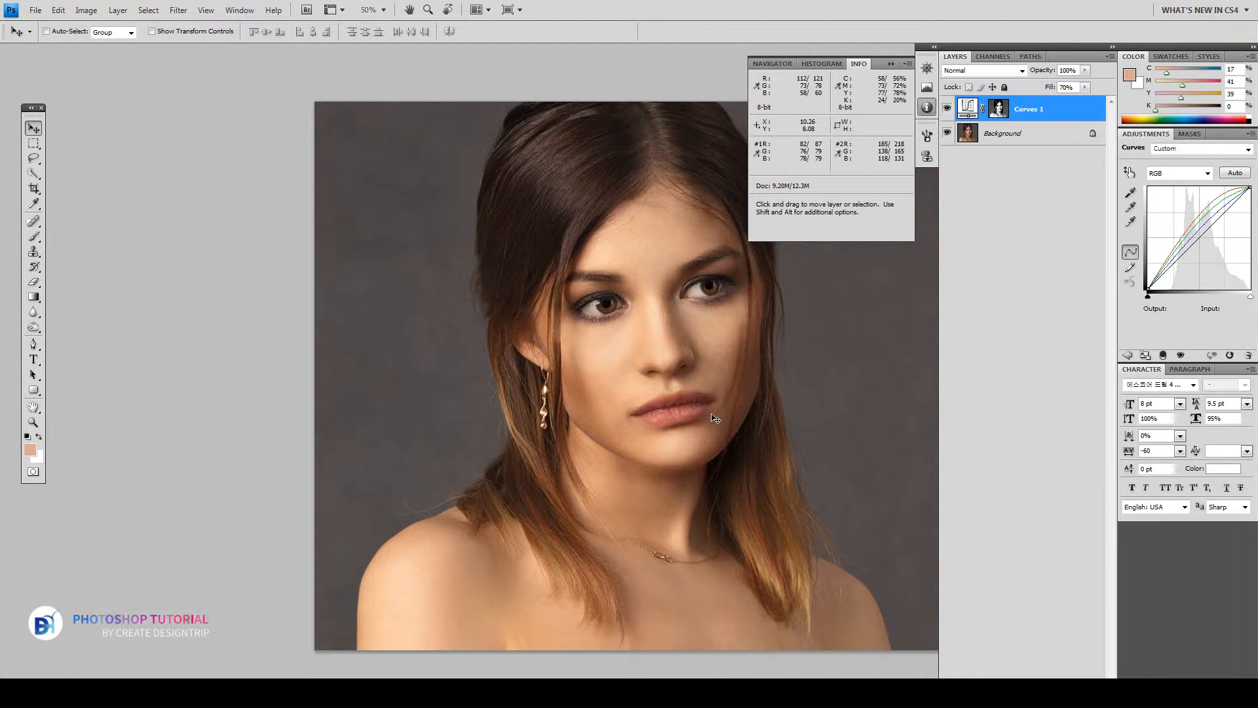
pyautogui.hotkey('ctrl', '+')
pyautogui.moveTo(724, 424); pyautogui.dragTo(576, 420)
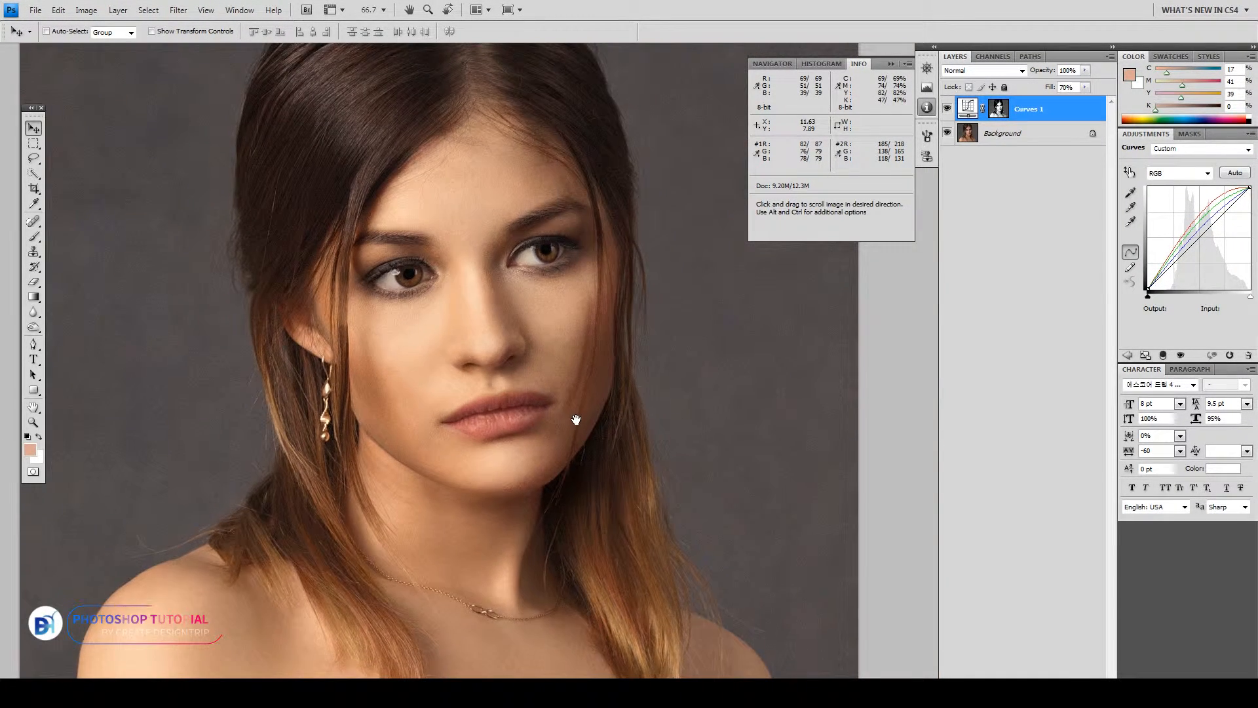
pyautogui.press('f')
pyautogui.press('f')
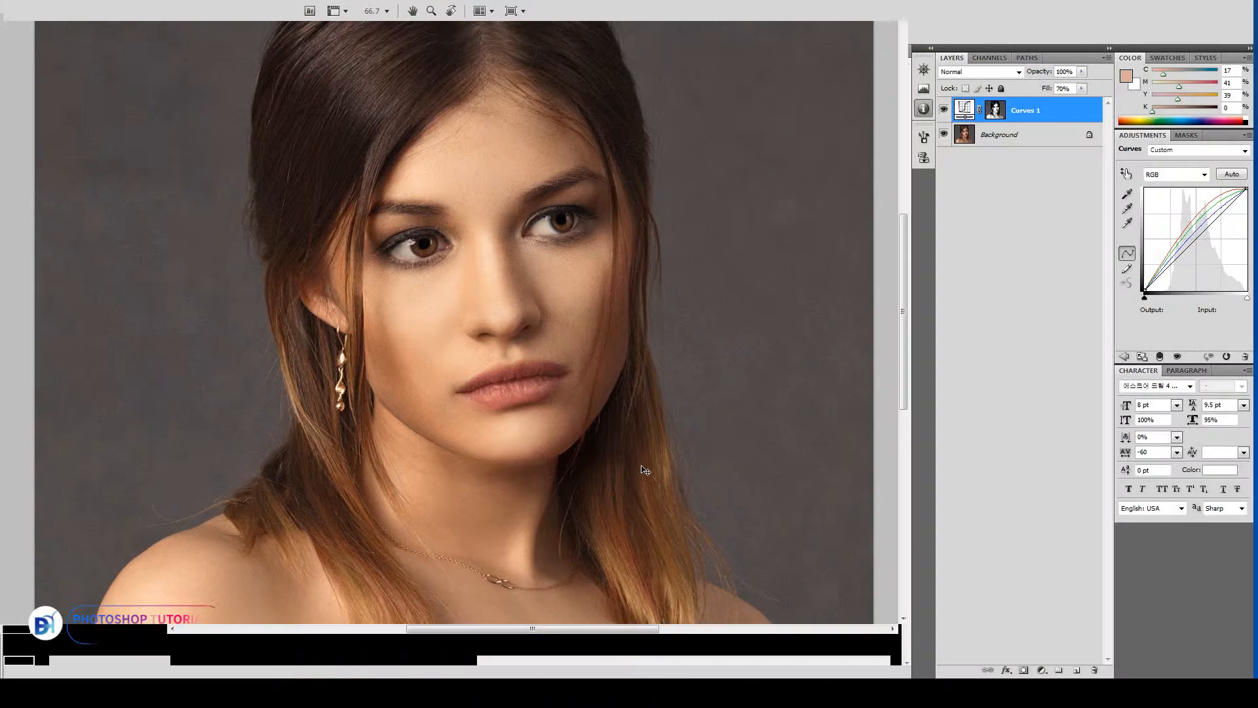
pyautogui.click(945, 111)
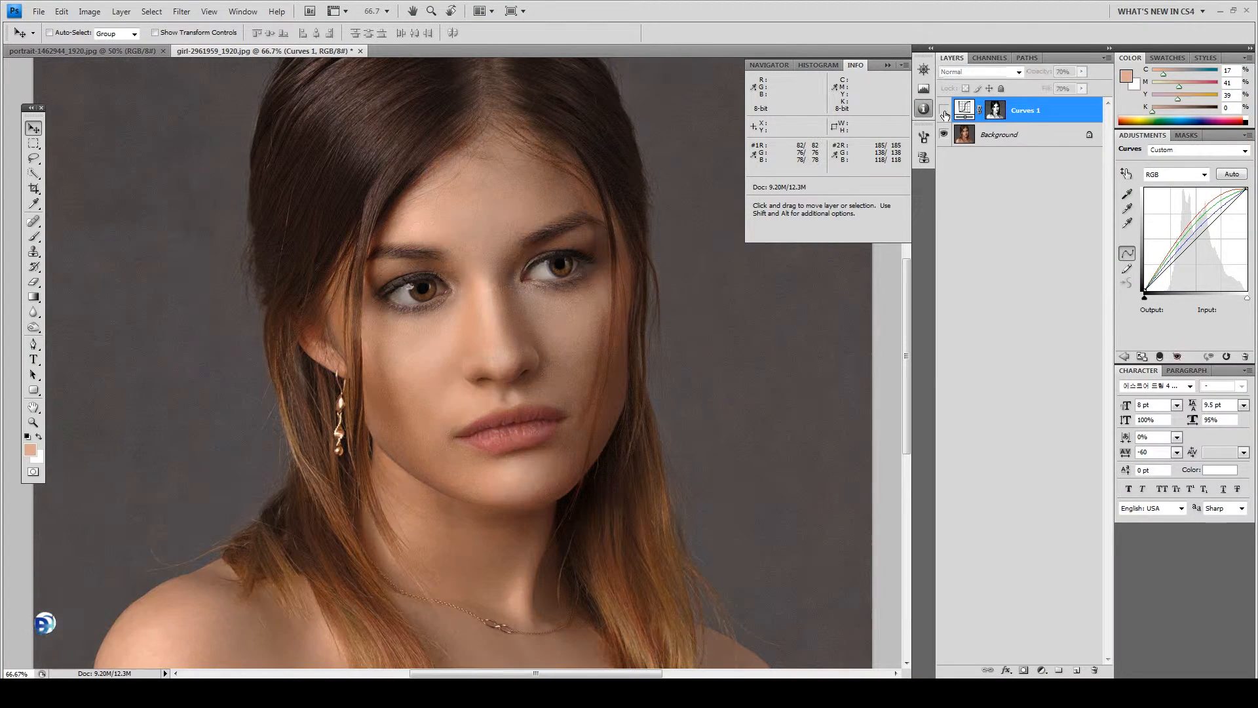
pyautogui.click(944, 112)
pyautogui.click(944, 111)
pyautogui.click(944, 111)
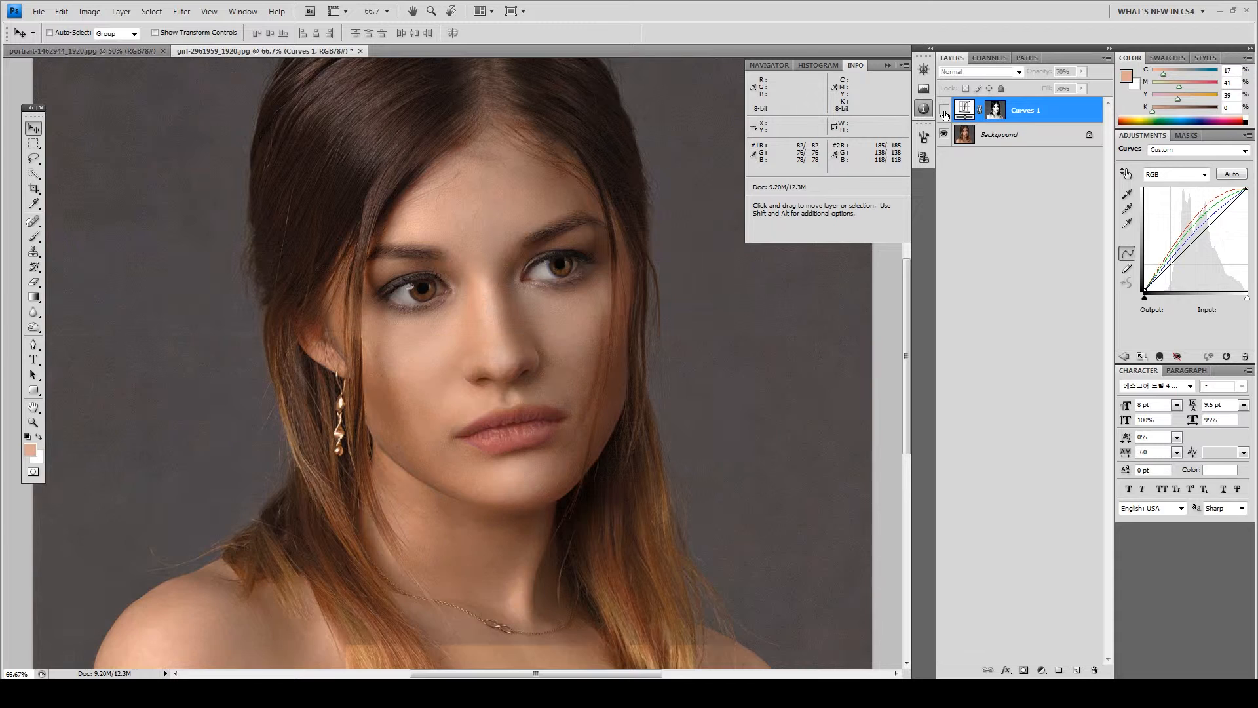
pyautogui.click(944, 111)
pyautogui.click(945, 111)
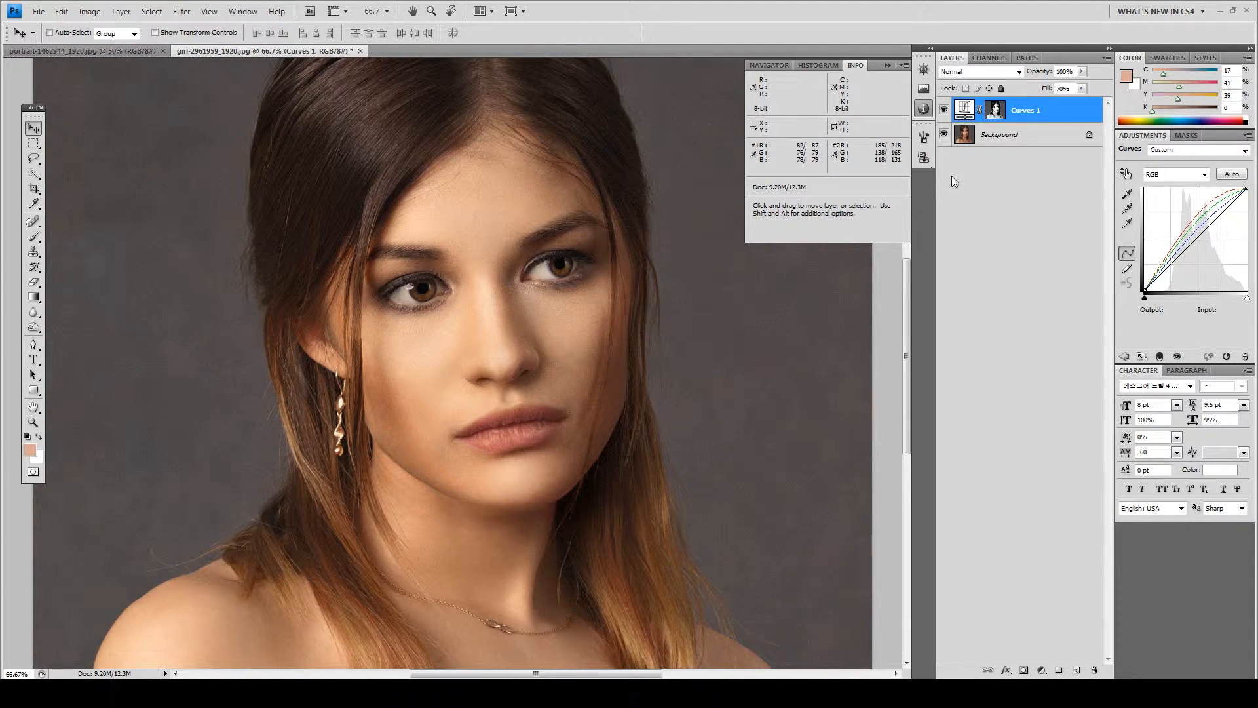
pyautogui.hotkey('ctrl', '-')
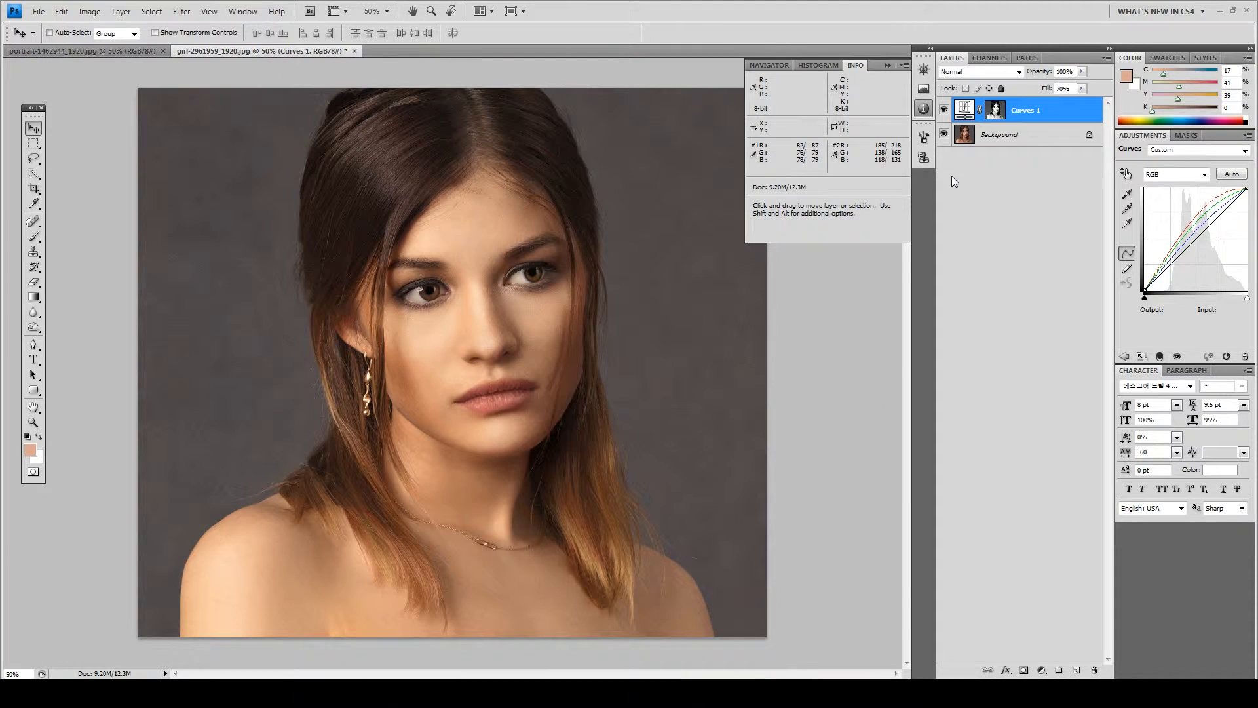
pyautogui.click(997, 112)
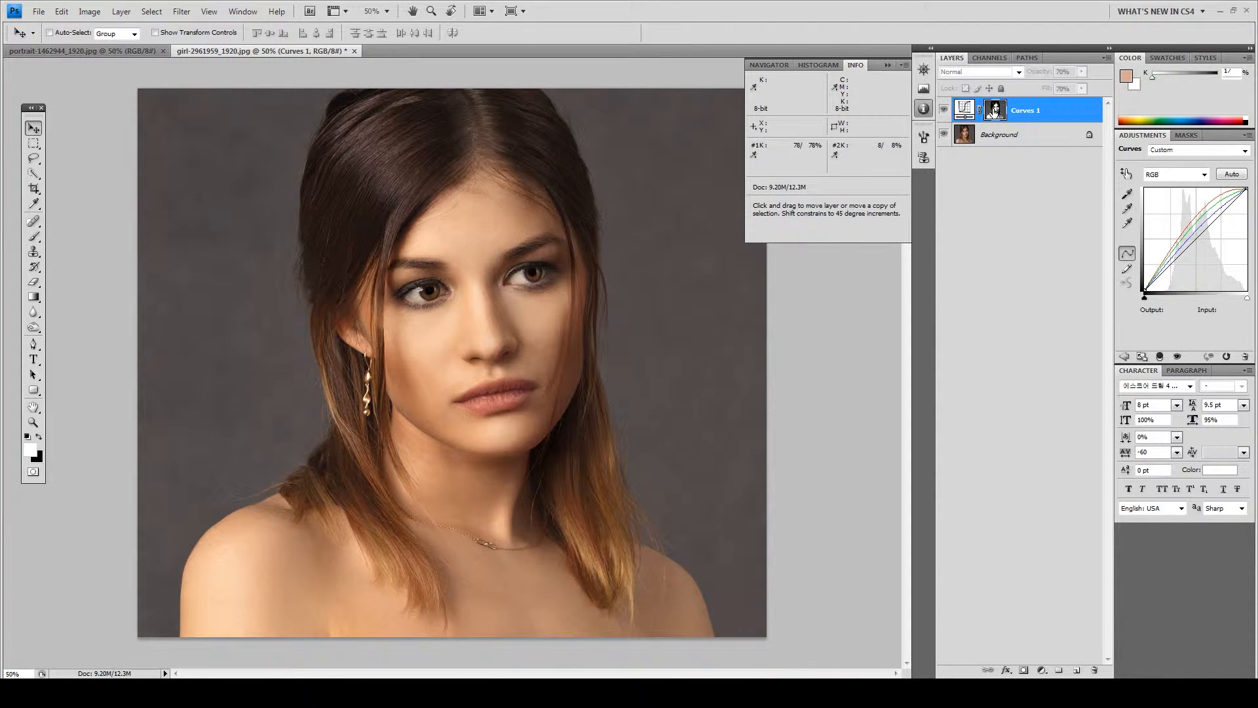
pyautogui.keyDown('alt'); pyautogui.click(995, 113); pyautogui.keyUp('alt')
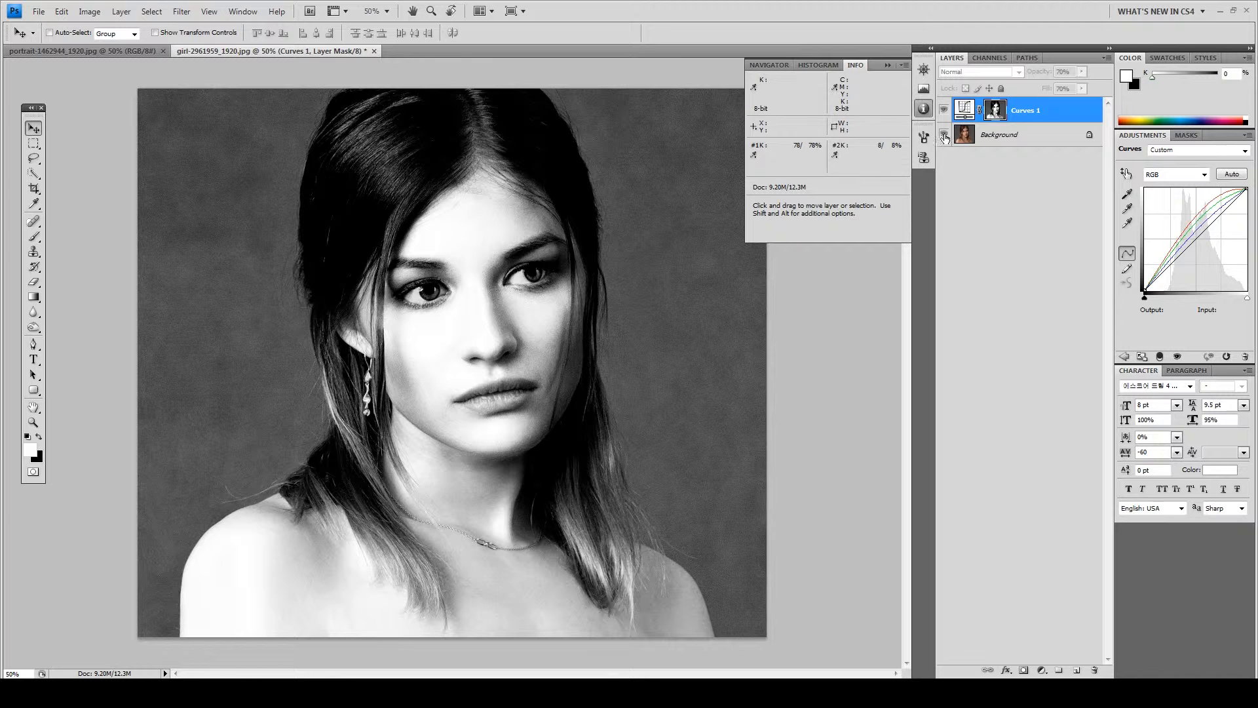
pyautogui.keyDown('alt'); pyautogui.click(995, 115); pyautogui.keyUp('alt')
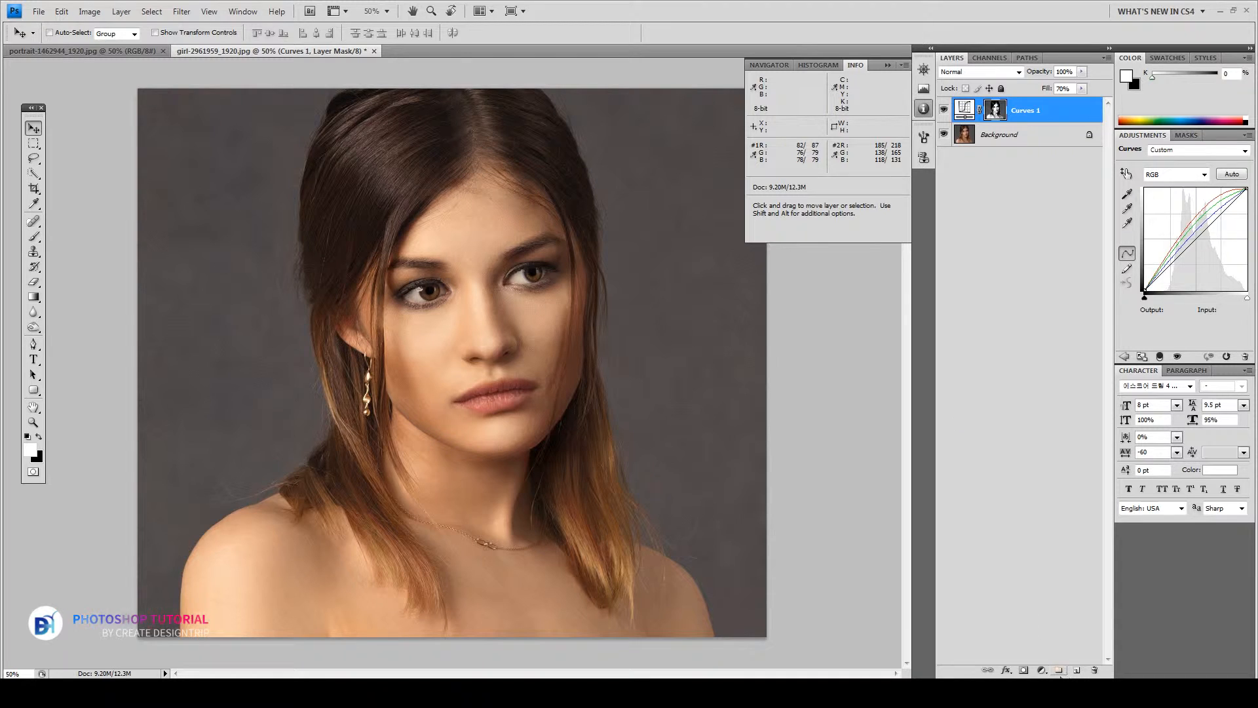
# Add a Brightness/Contrast adjustment layer with brightness 7 and contrast 27
pyautogui.click(1041, 670)
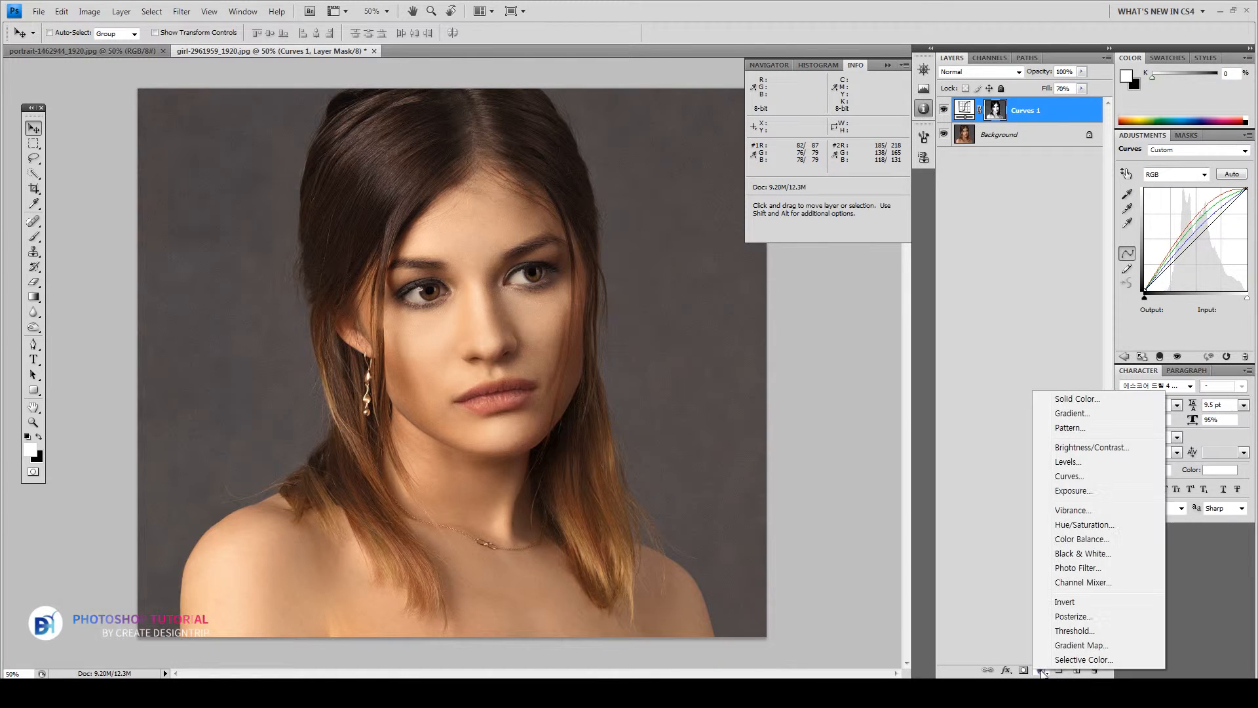
pyautogui.click(1078, 448)
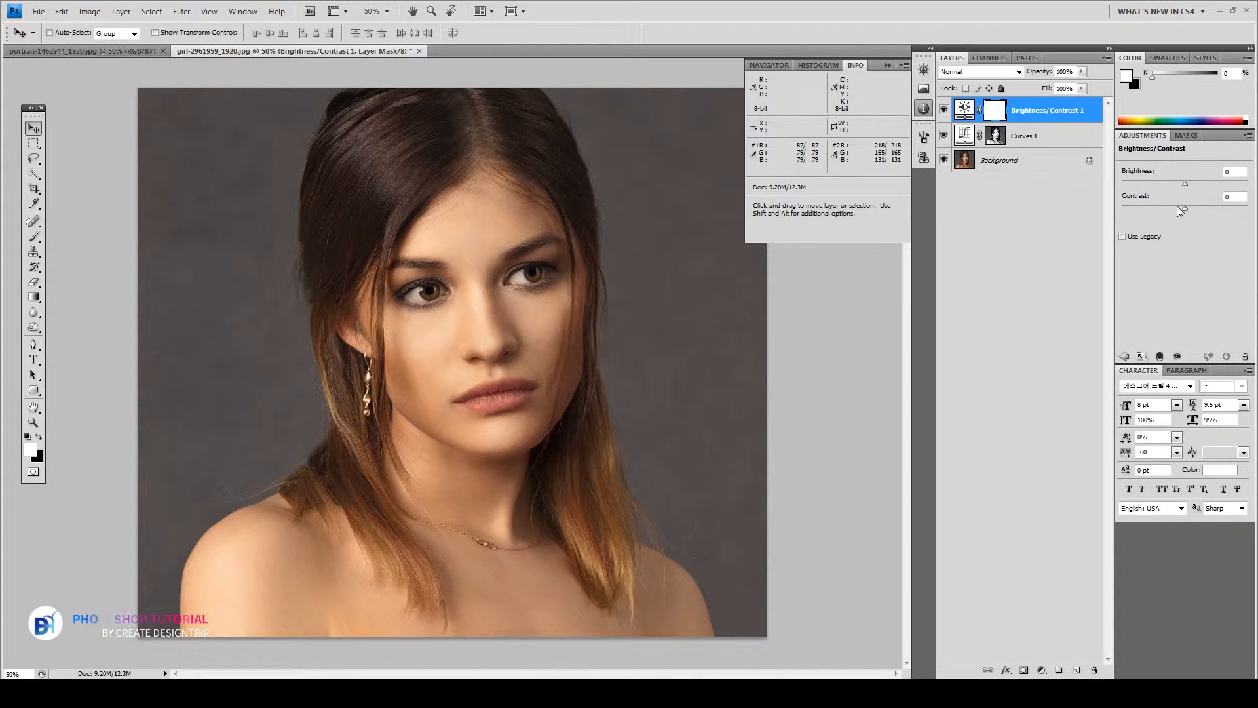
pyautogui.moveTo(1184, 208)
pyautogui.mouseDown()
pyautogui.moveTo(1164, 213)
pyautogui.moveTo(1219, 213)
pyautogui.moveTo(1164, 214)
pyautogui.moveTo(1202, 214)
pyautogui.moveTo(1189, 185)
pyautogui.mouseUp()
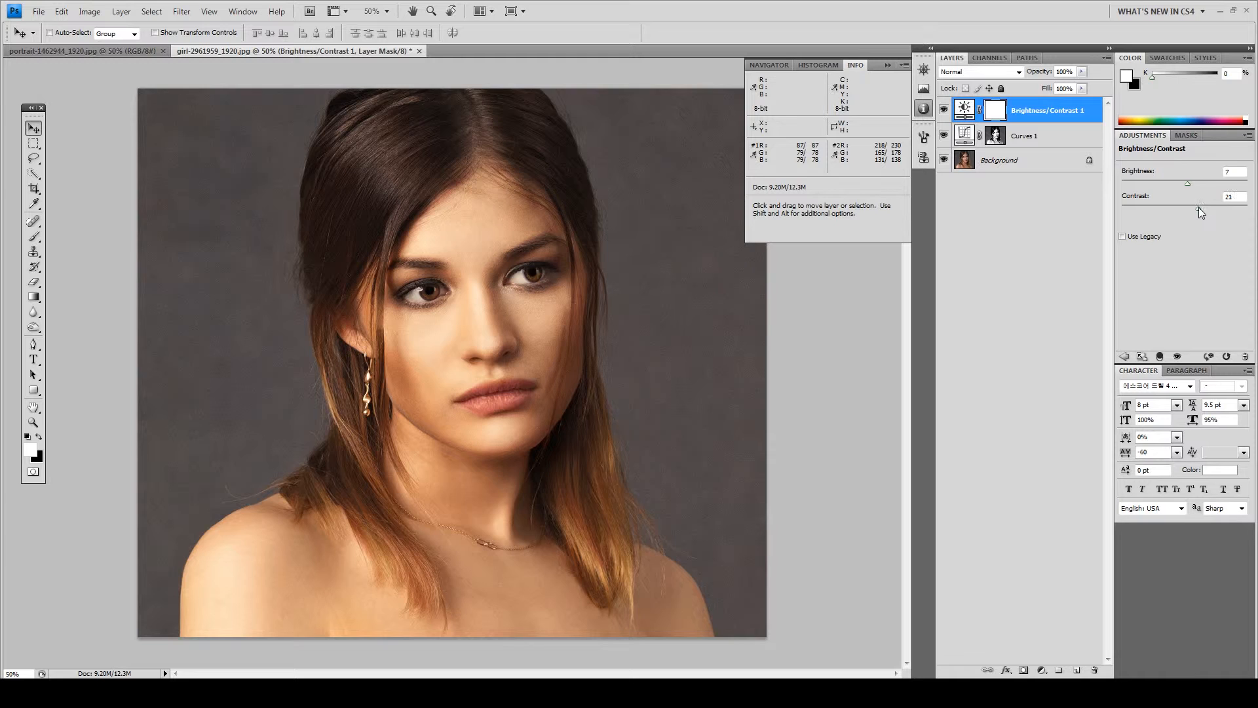
pyautogui.moveTo(1218, 212)
pyautogui.mouseDown()
pyautogui.moveTo(1168, 211)
pyautogui.moveTo(1204, 215)
pyautogui.mouseUp()
# Set the Brightness/Contrast layer's Fill to 40% and compare it toggled on and off
pyautogui.moveTo(1082, 88); pyautogui.dragTo(1043, 106)
pyautogui.write('40')
pyautogui.click(944, 111)
pyautogui.click(944, 112)
pyautogui.click(945, 111)
pyautogui.click(944, 111)
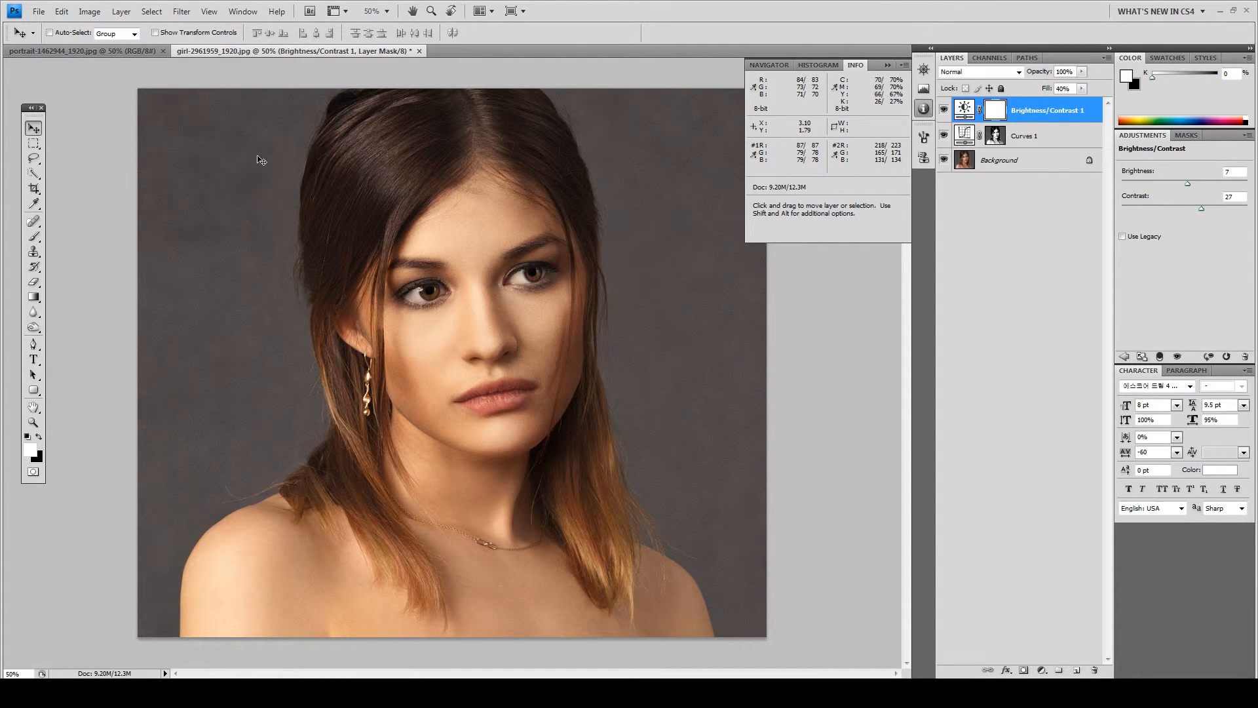
pyautogui.click(33, 130)
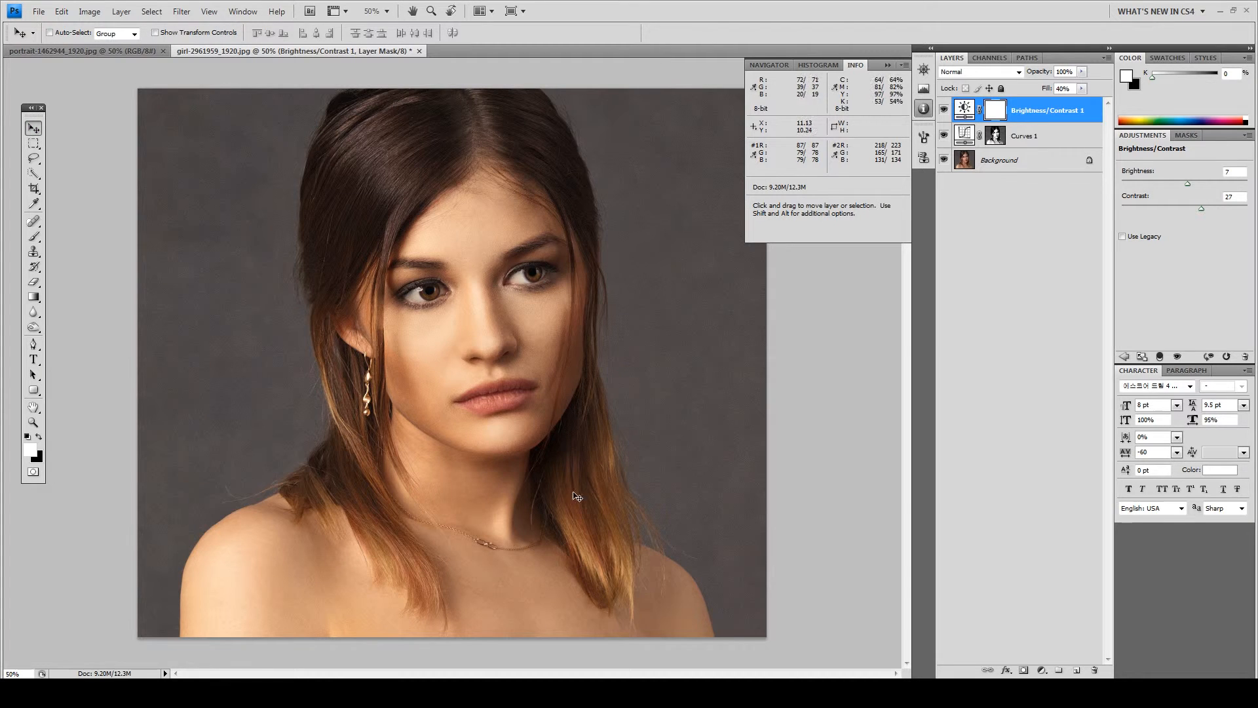